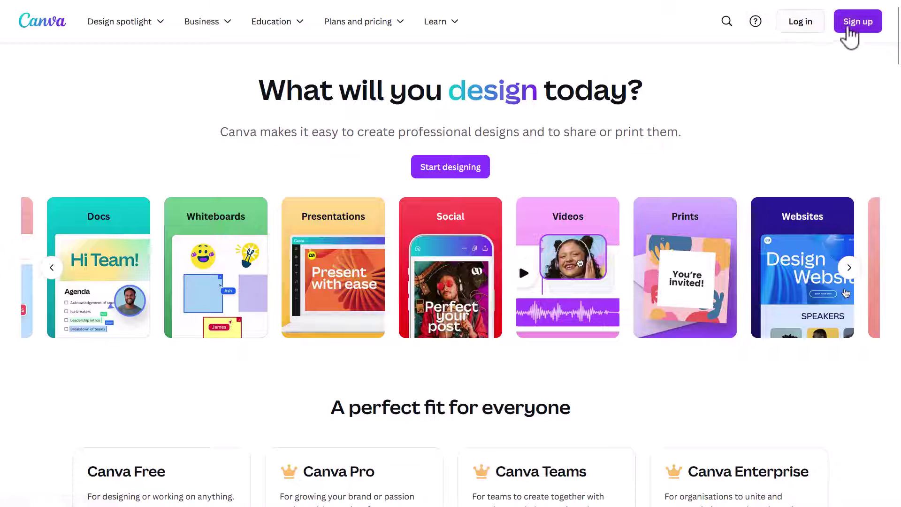
Sign up for an account and search templates for "a presentation explaining how to set up a YouTube channel"
left_click(854, 29)
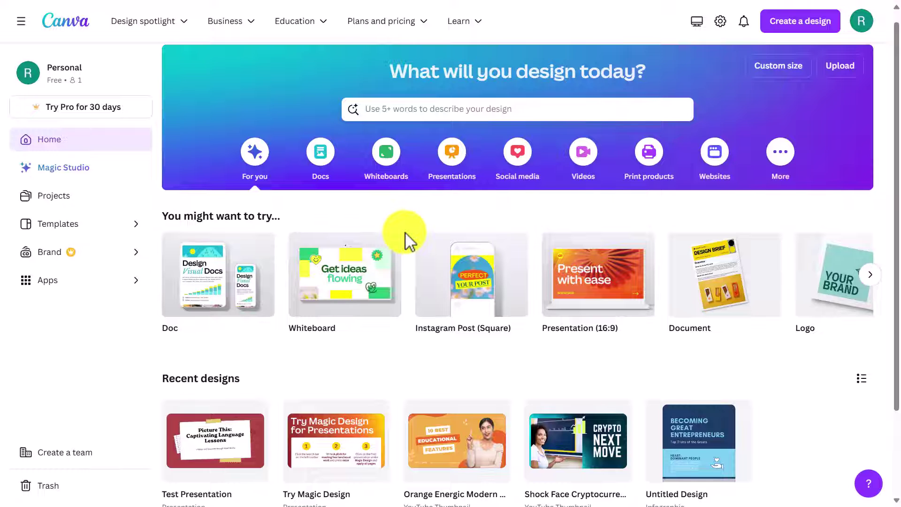
left_click(468, 105)
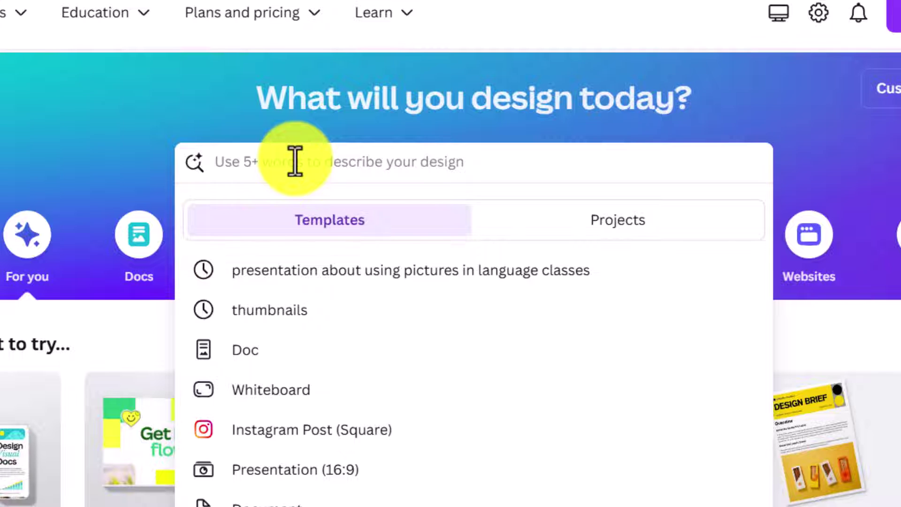
type("a presentation explaining how to set up a YouTube channel")
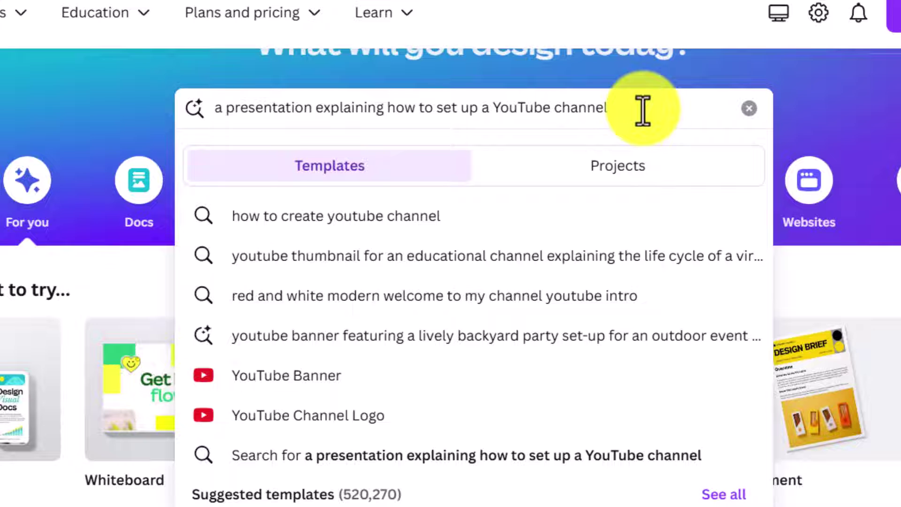
key("Return")
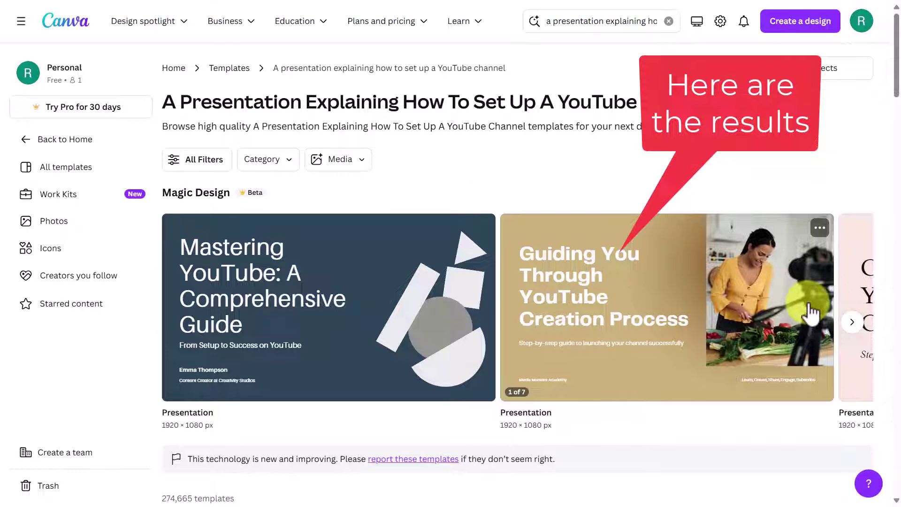
Browse through the Magic Design presentation results and go back to the earlier suggestions
left_click(852, 324)
left_click(852, 324)
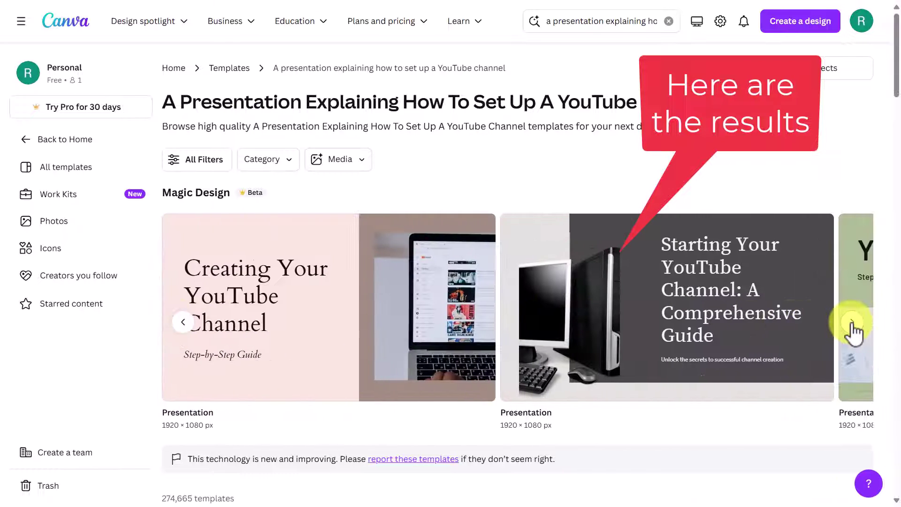
left_click(852, 324)
left_click(852, 324)
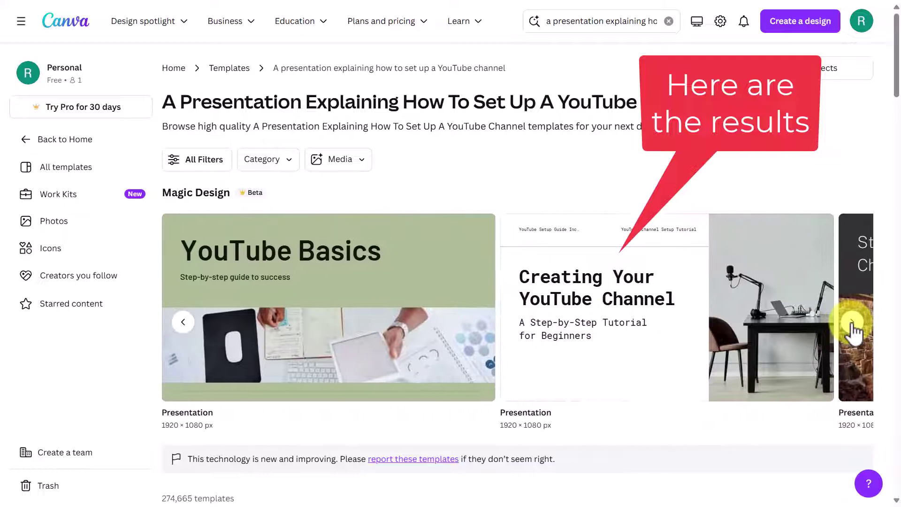
left_click(852, 324)
left_click(852, 324)
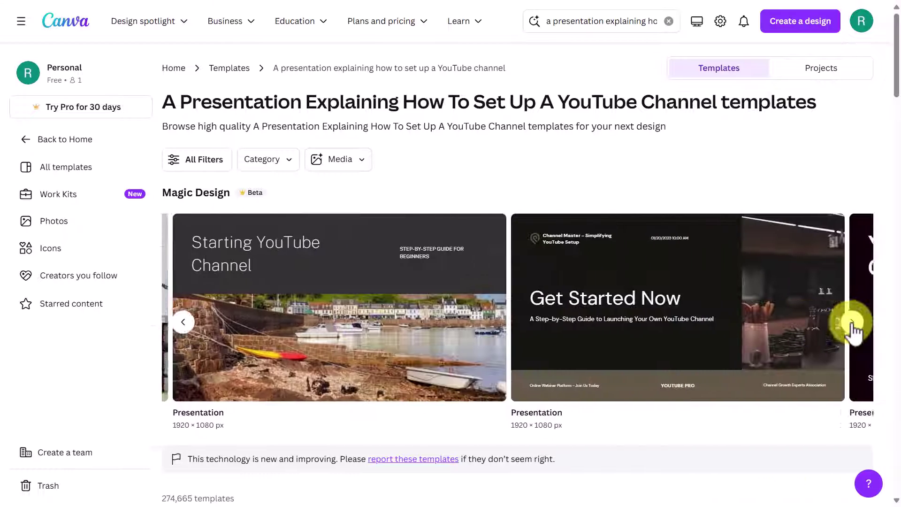
left_click(852, 324)
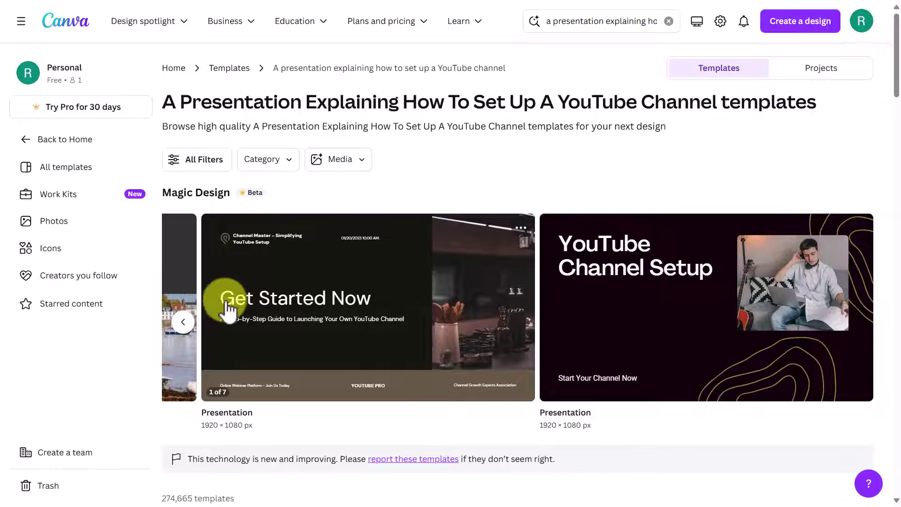
left_click(183, 322)
left_click(183, 322)
left_click(184, 322)
Preview the first five slides of the "Starting Your YouTube Channel: A Comprehensive Guide" template, and close the preview
mouse_move(338, 288)
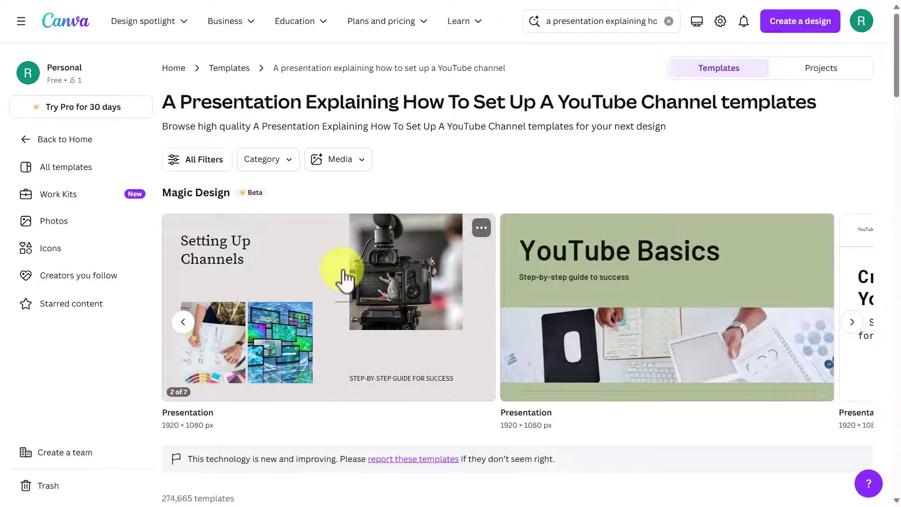
left_click(345, 281)
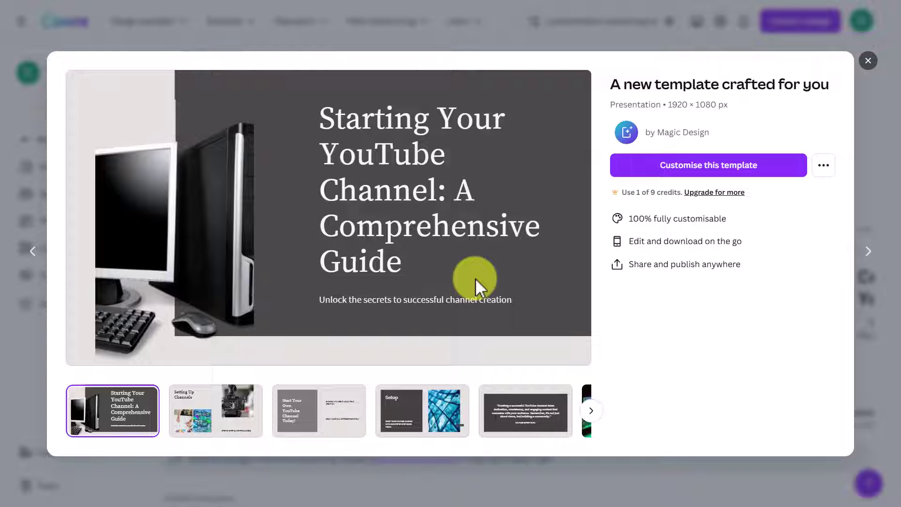
left_click(217, 415)
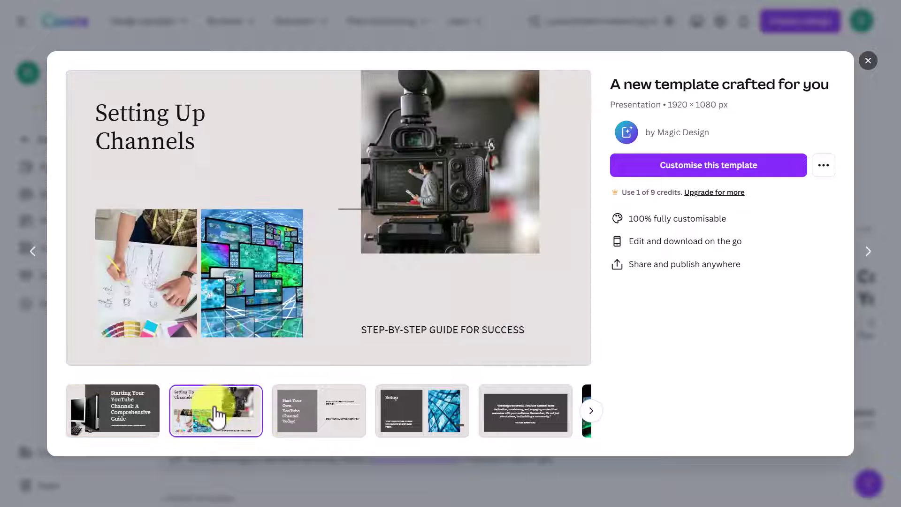
left_click(327, 417)
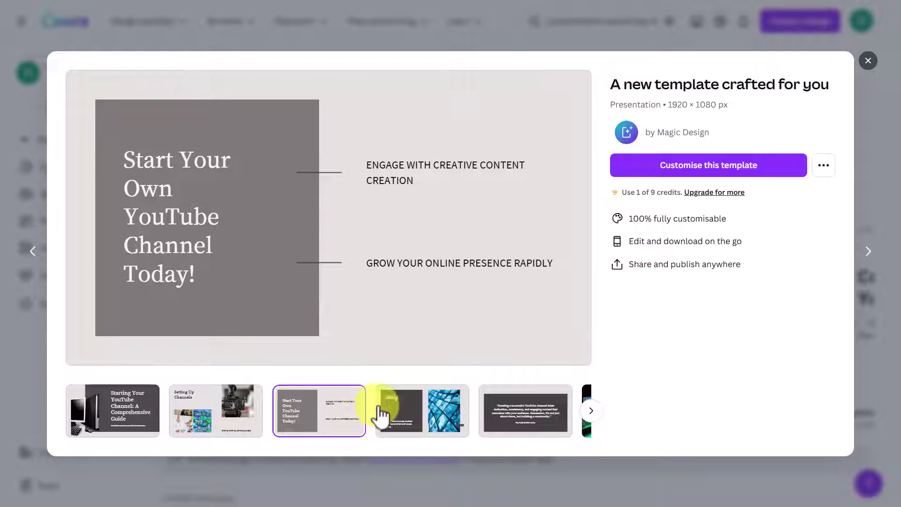
left_click(410, 422)
left_click(524, 423)
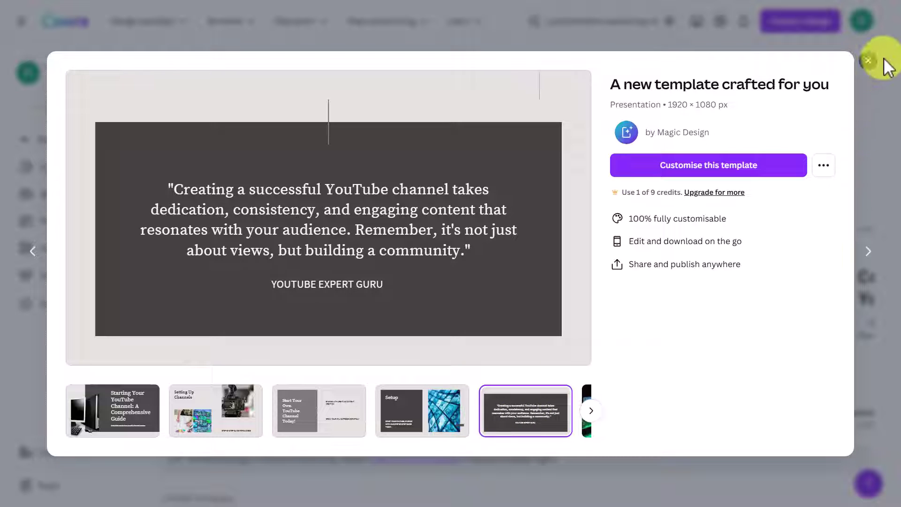
left_click(868, 60)
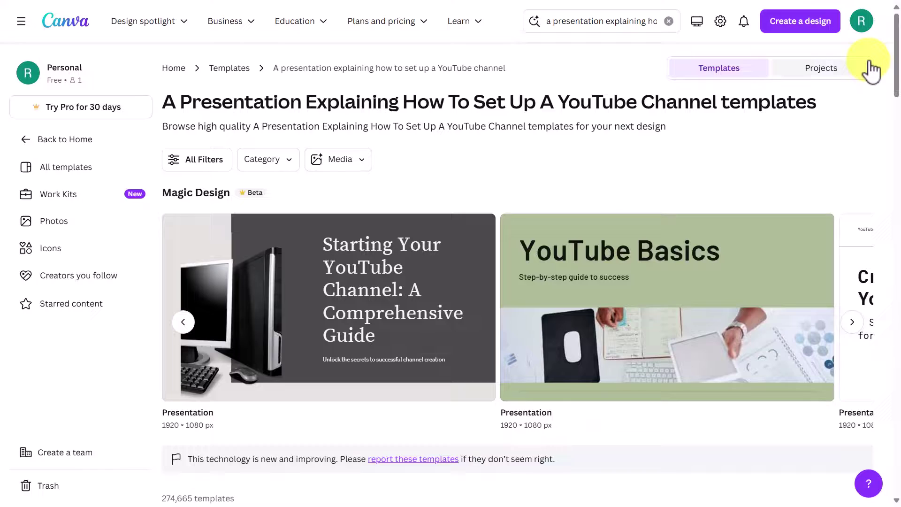
Preview several slides of the "Creating Your YouTube Channel" step-by-step tutorial template, and close the preview
left_click(852, 322)
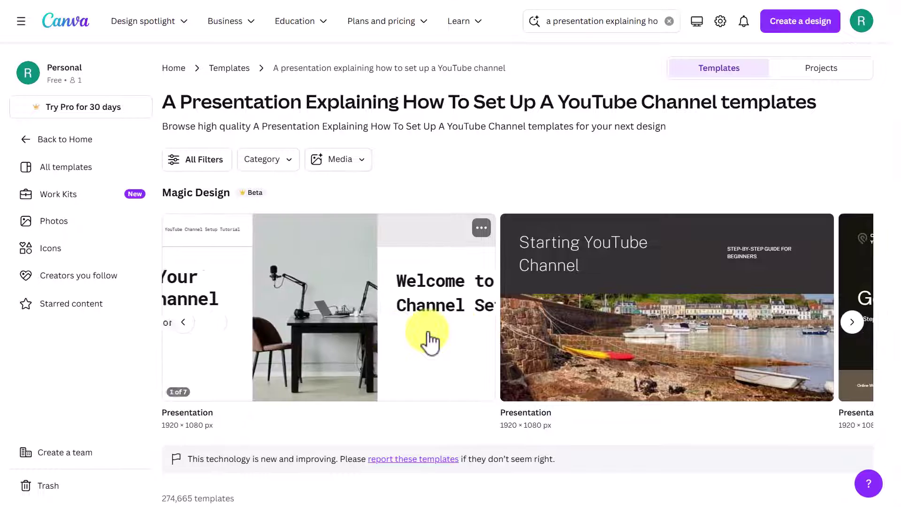
left_click(430, 342)
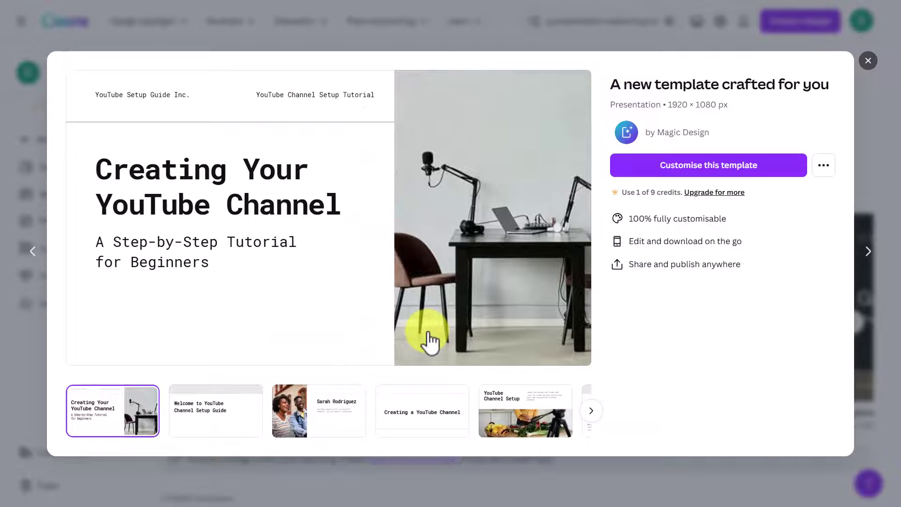
left_click(306, 419)
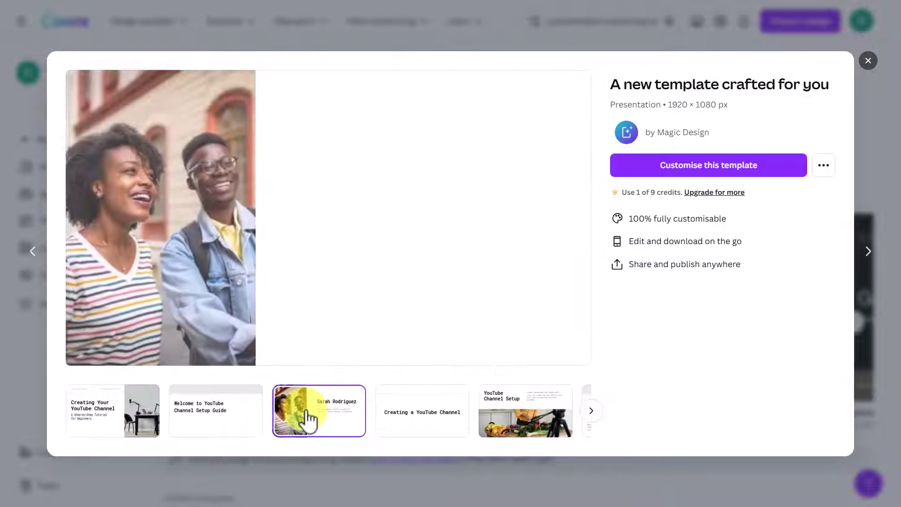
left_click(429, 416)
left_click(538, 426)
left_click(596, 419)
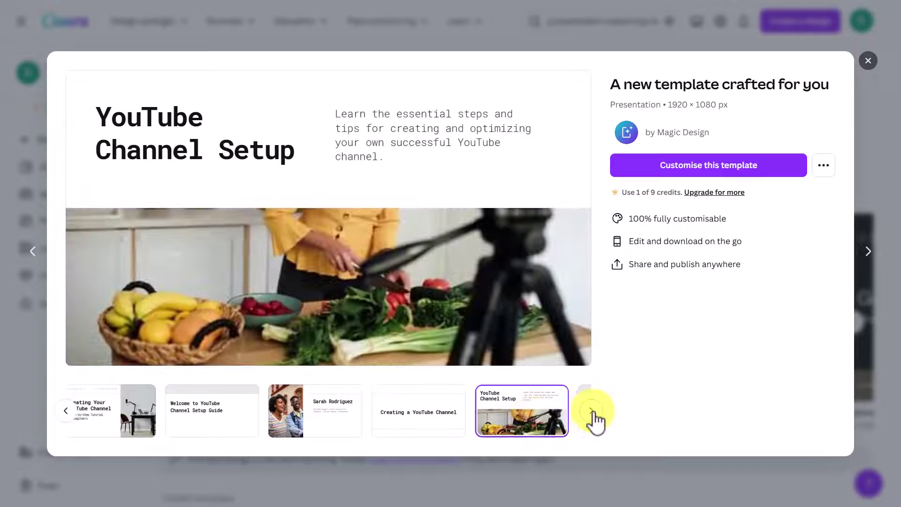
left_click(457, 427)
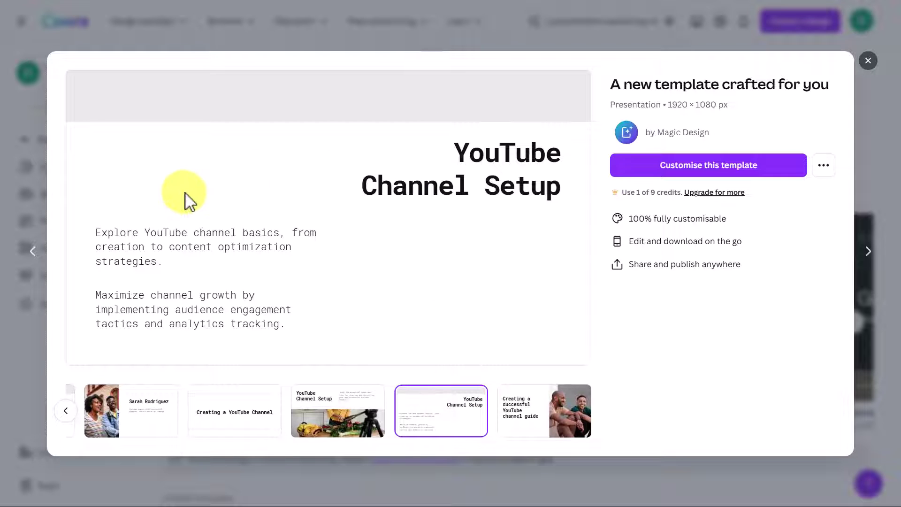
left_click(867, 61)
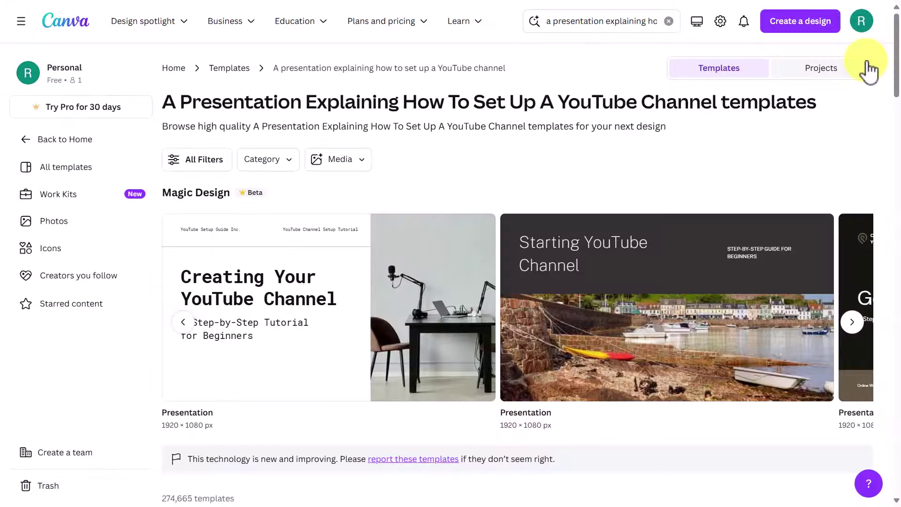
Preview the slides of the dark "Get Started Now" template and open that template for customising
left_click(856, 322)
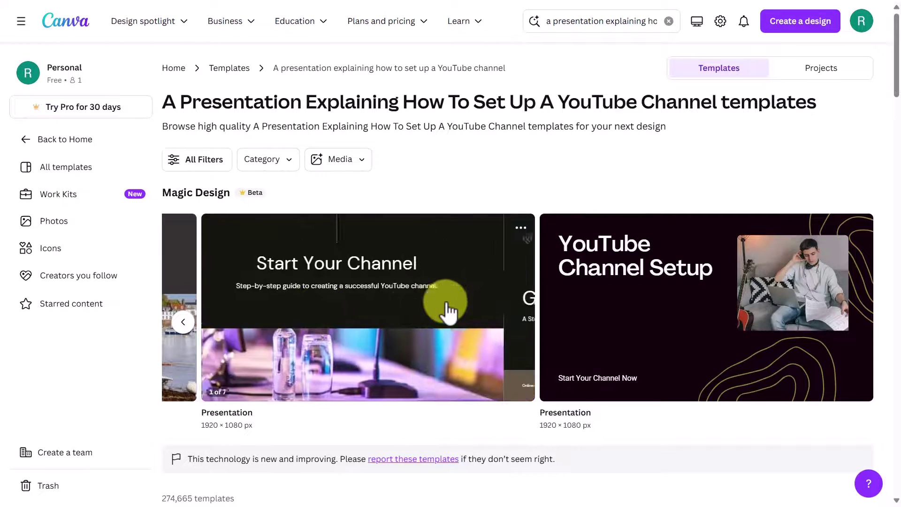
left_click(449, 312)
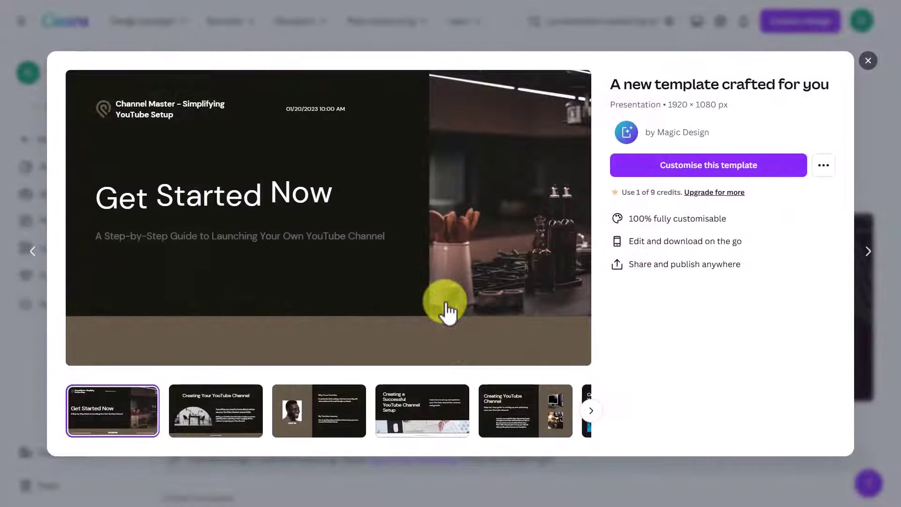
left_click(214, 418)
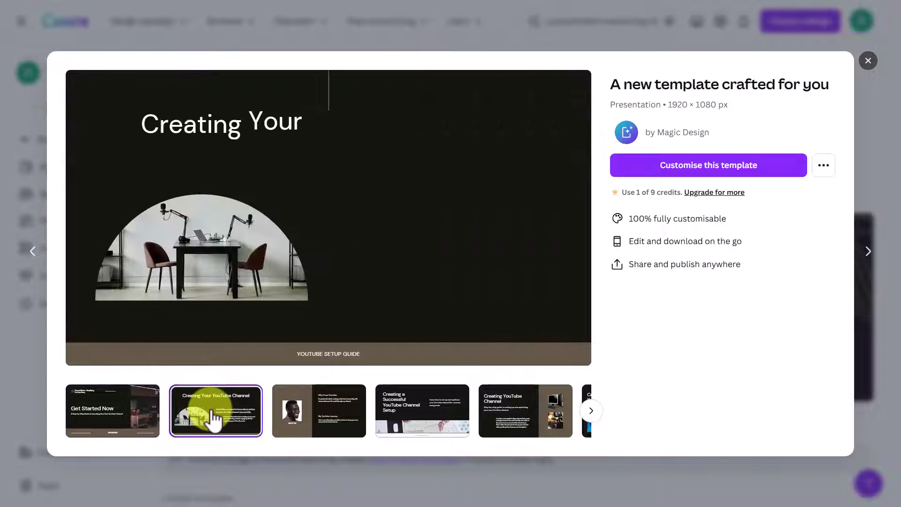
left_click(296, 415)
left_click(409, 426)
left_click(546, 427)
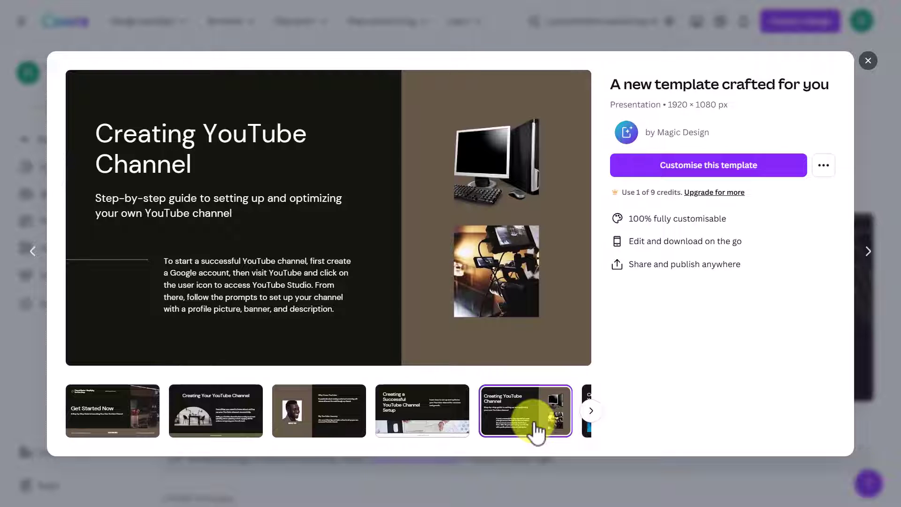
left_click(537, 430)
left_click(672, 173)
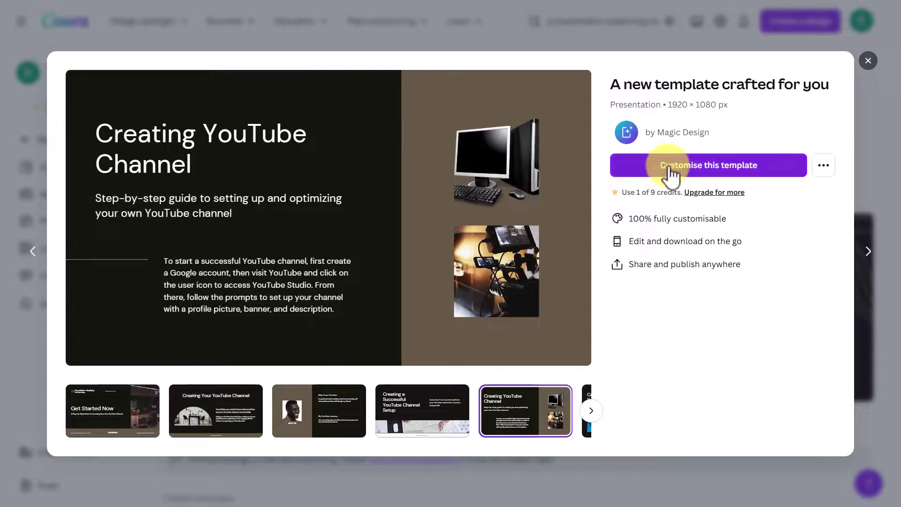
left_click(745, 169)
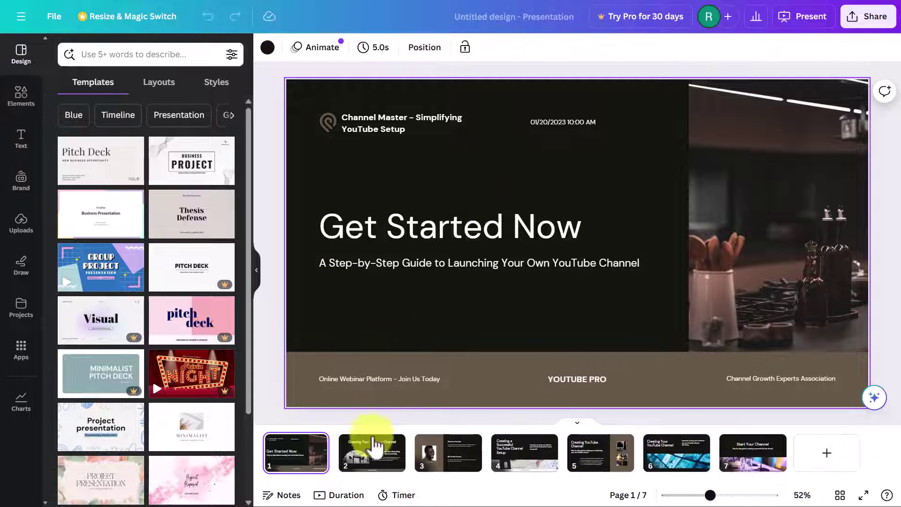
Review pages 2 to 7 of the presentation and duplicate page 3, the "About Me" page
left_click(373, 458)
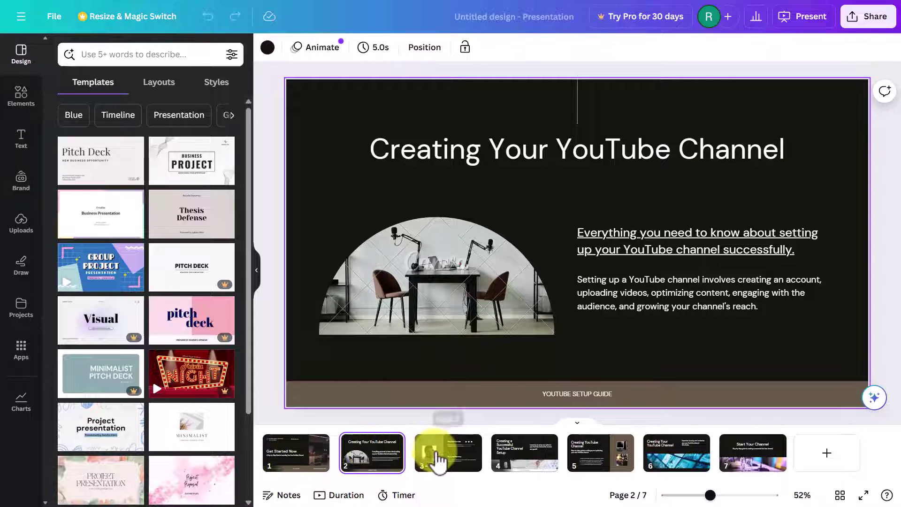
left_click(438, 459)
left_click(525, 465)
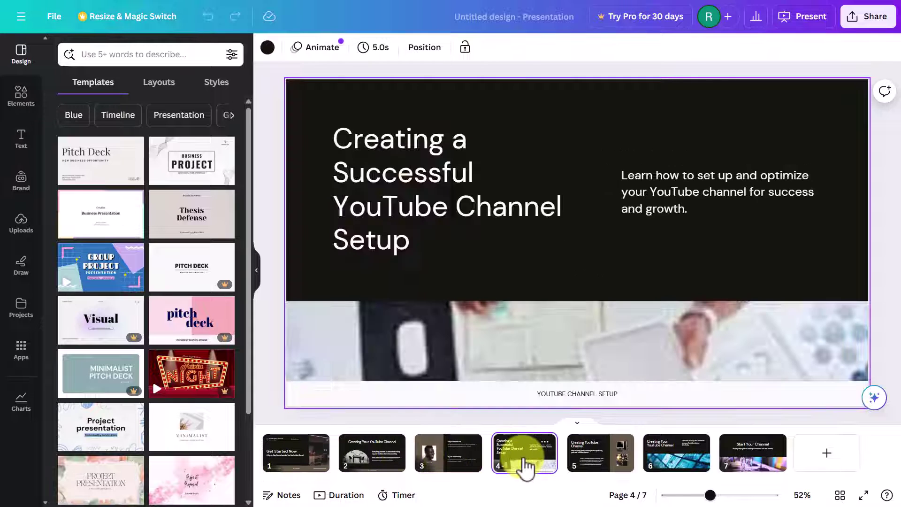
left_click(603, 458)
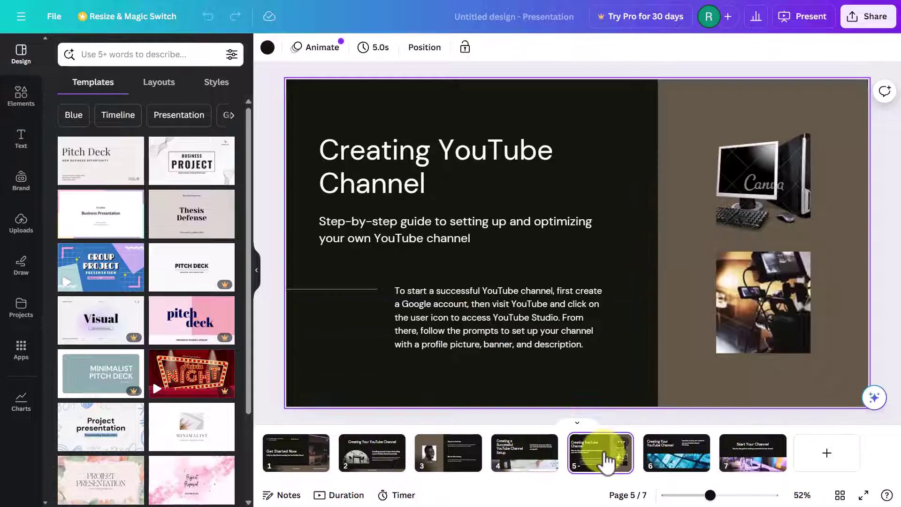
left_click(668, 465)
left_click(750, 465)
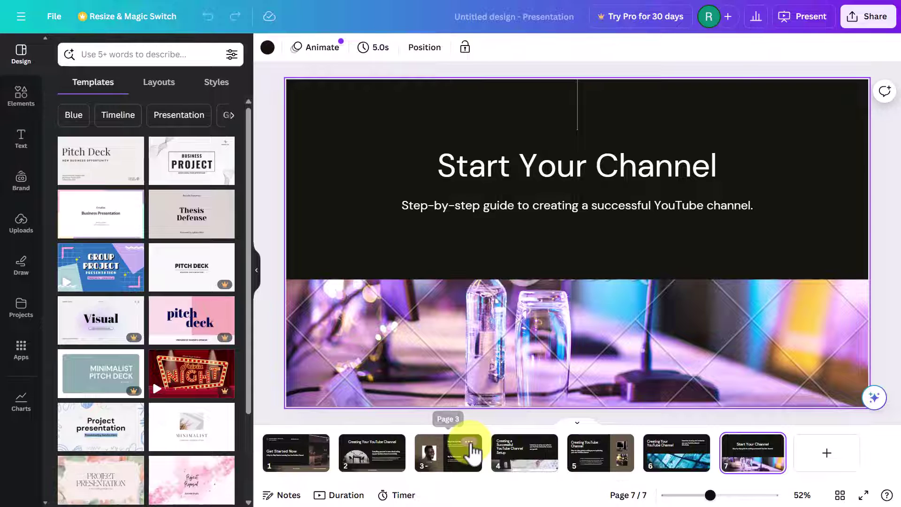
left_click(469, 444)
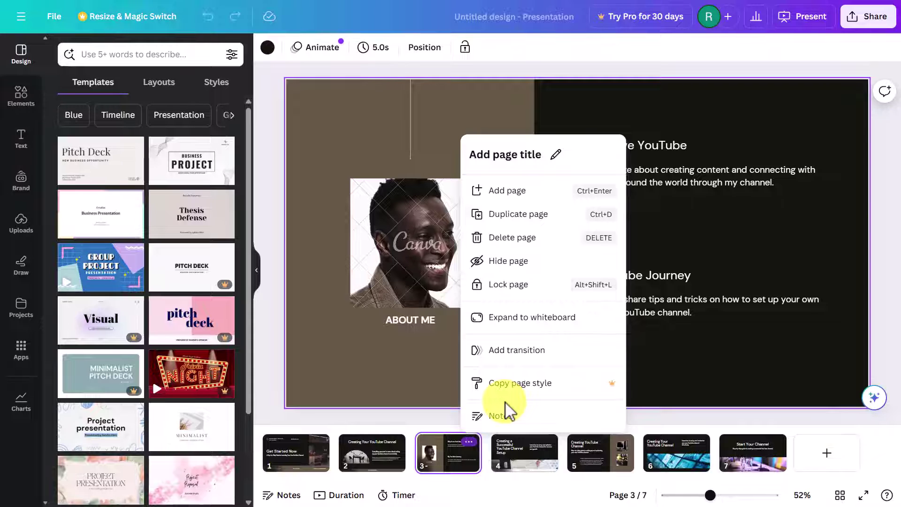
left_click(517, 221)
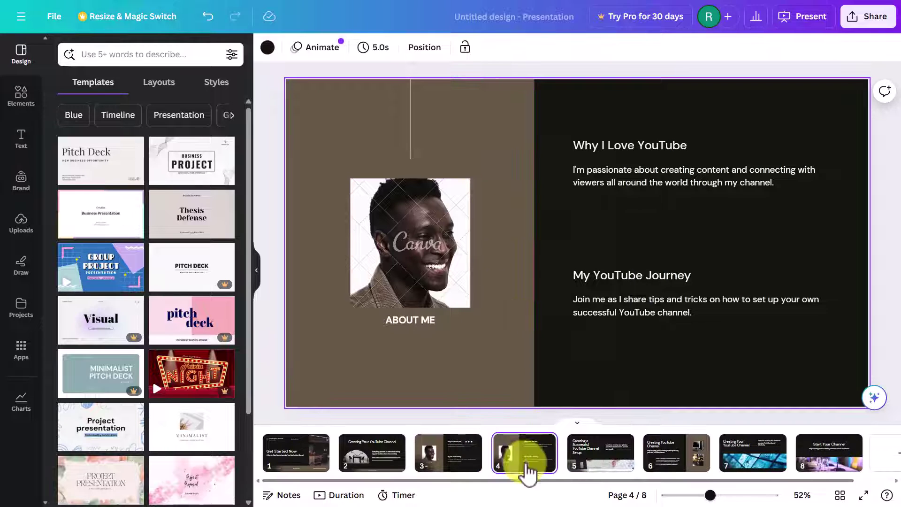
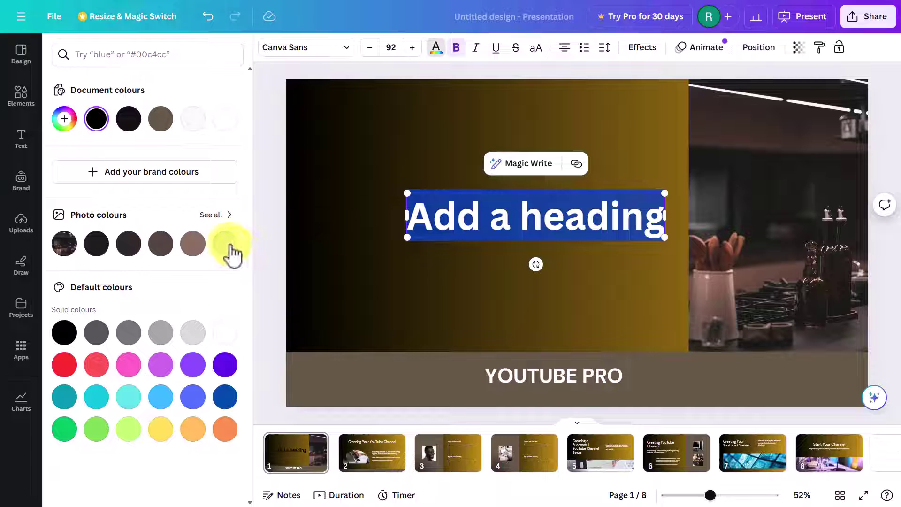
Colour the page 1 heading with the pale pinkish photo colour and replace its text with "YouTube Channel"
left_click(226, 244)
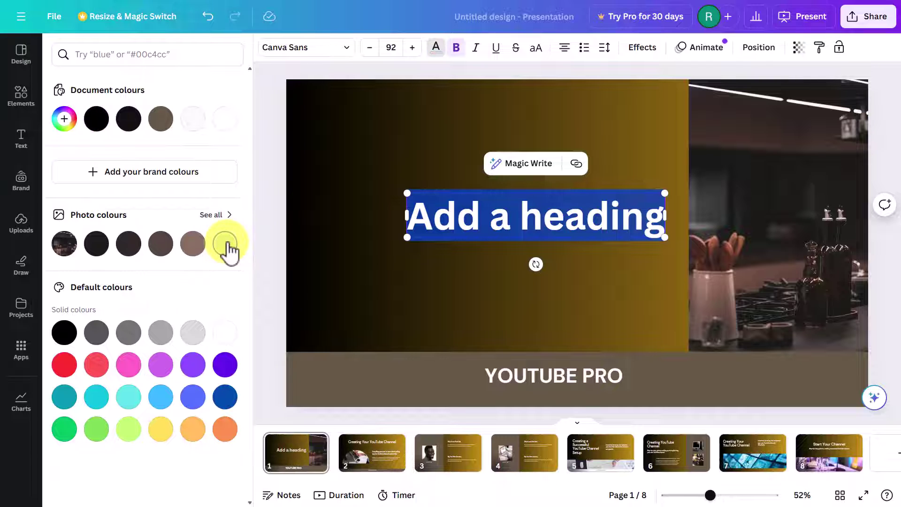
double_click(655, 220)
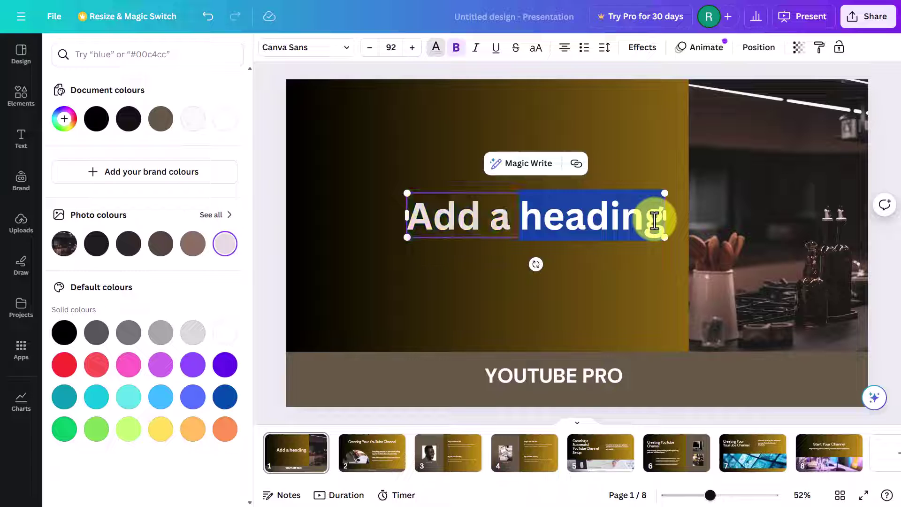
type("You")
key("BackSpace")
key("BackSpace")
key("BackSpace")
key("BackSpace")
key("BackSpace")
key("BackSpace")
key("BackSpace")
key("BackSpace")
key("BackSpace")
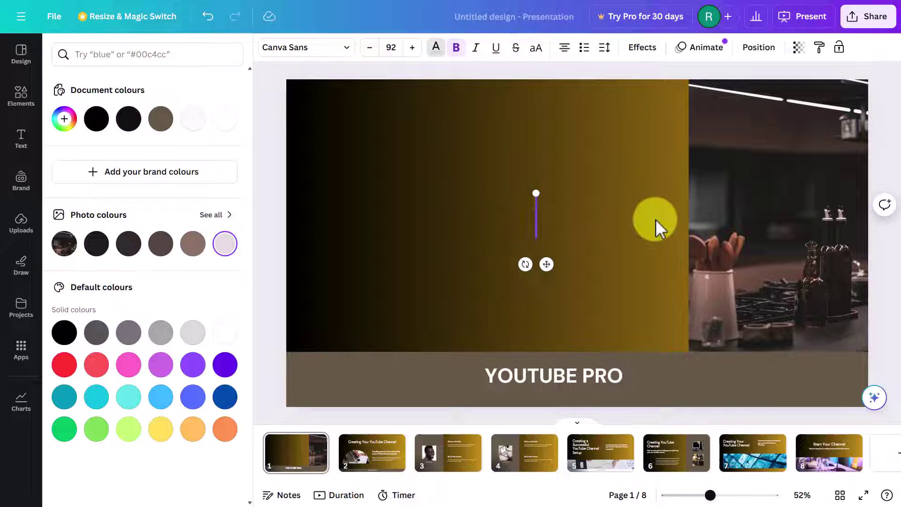
type("YouTube Channel")
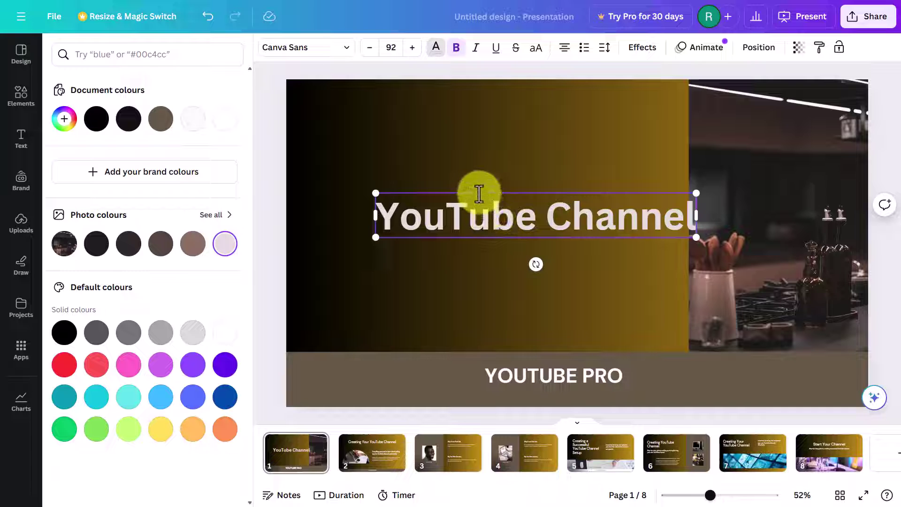
Move the heading up near the top edge of page 1 and add a subheading placed a little below it
left_click(451, 137)
left_click_drag(468, 213, 419, 131)
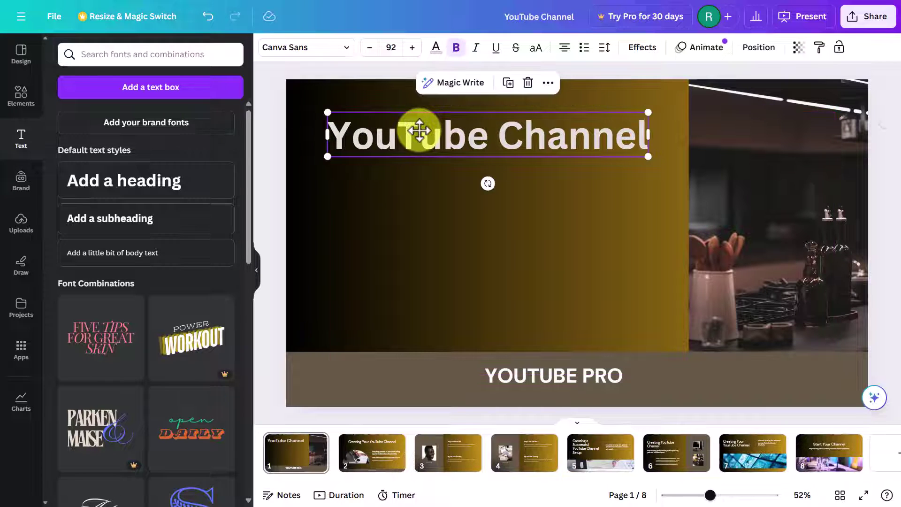
left_click(124, 227)
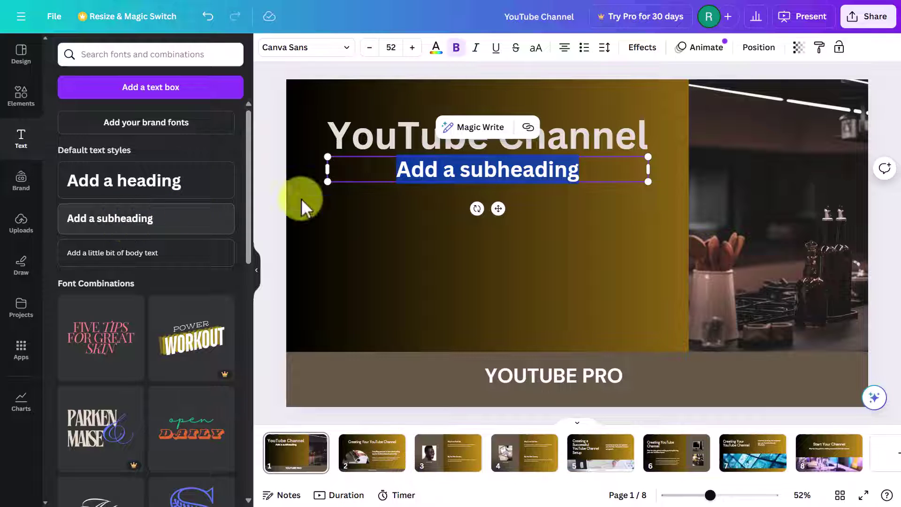
left_click(338, 268)
left_click_drag(412, 170, 413, 232)
Replace the placeholder text of the subheading on page 1 with "Make money with YouTube"
double_click(593, 232)
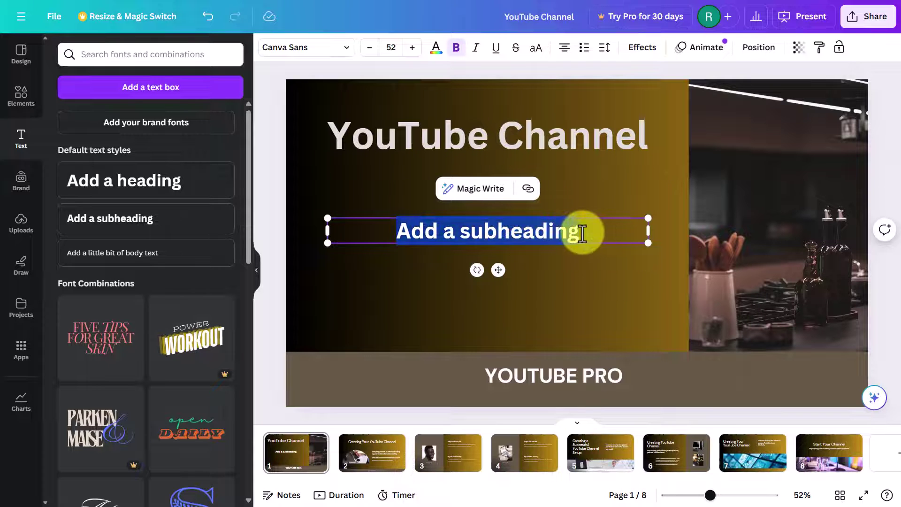
left_click(582, 232)
key("BackSpace")
key("BackSpace")
key("BackSpace")
key("BackSpace")
key("BackSpace")
key("BackSpace")
key("BackSpace")
key("BackSpace")
key("BackSpace")
key("BackSpace")
key("BackSpace")
key("BackSpace")
key("BackSpace")
key("BackSpace")
key("BackSpace")
key("BackSpace")
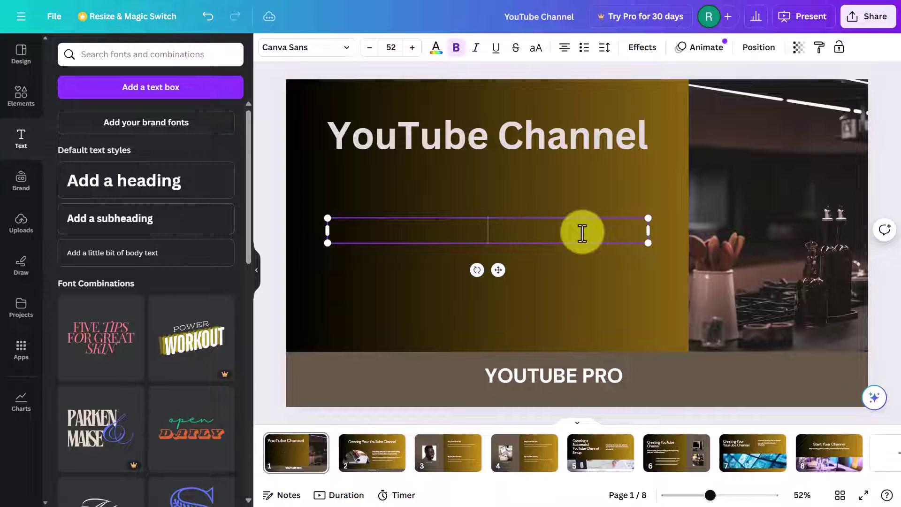
type("Make money with YouTube")
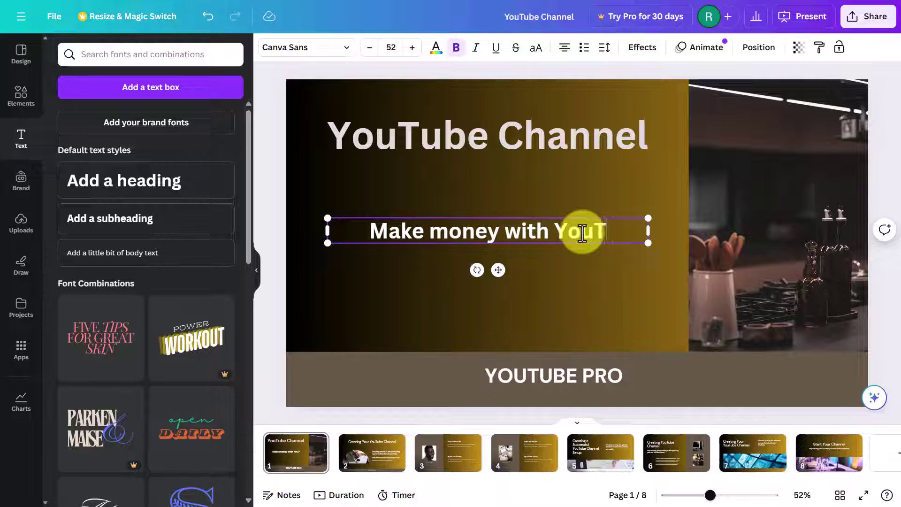
left_click(407, 316)
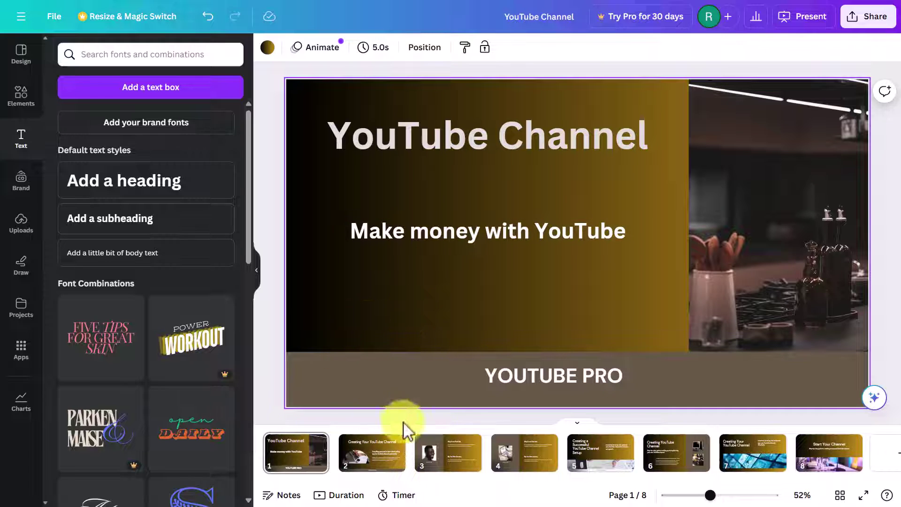
Delete the "My YouTube Journey" and "Why I Love YouTube" headings with their body text from page 4
left_click(535, 462)
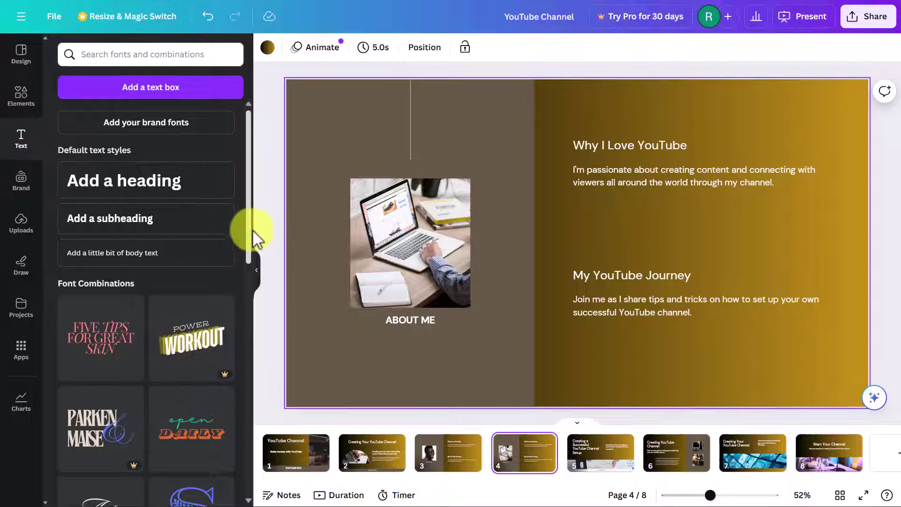
scroll(248, 238, "down", 1)
left_click_drag(249, 238, 248, 453)
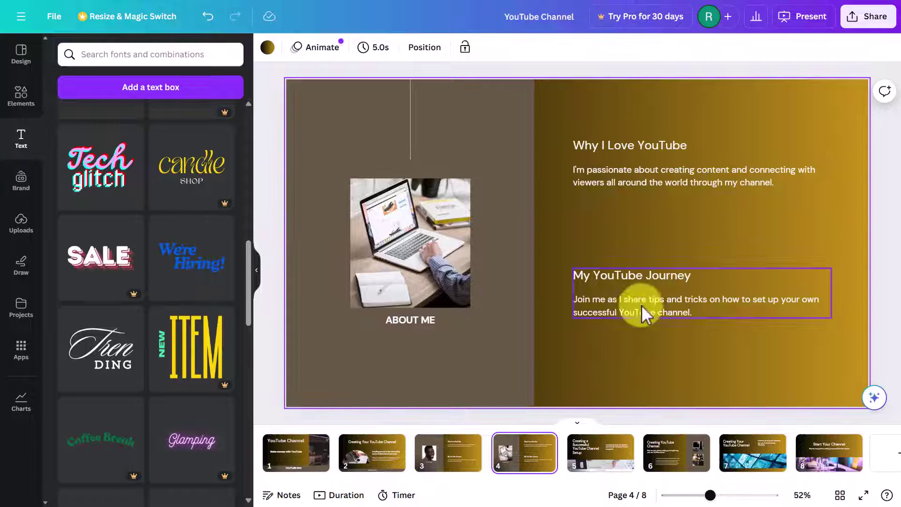
left_click(618, 283)
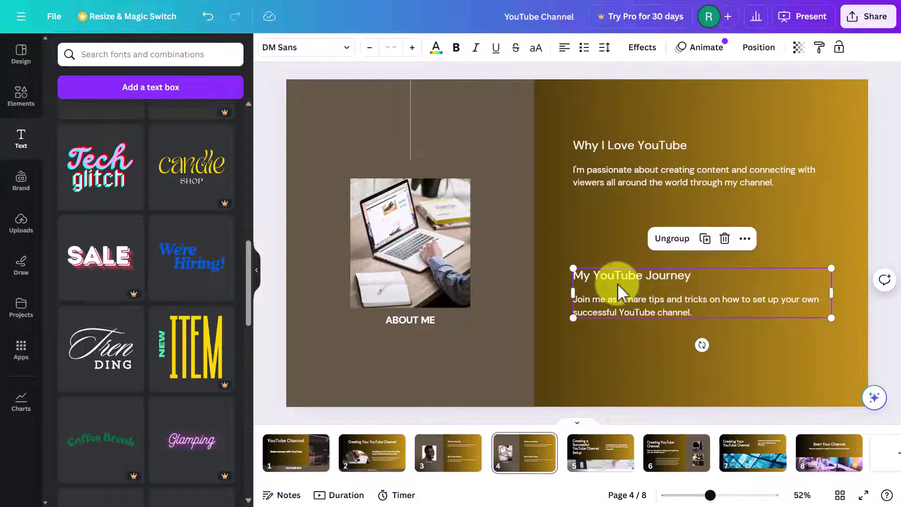
left_click(725, 238)
left_click(657, 180)
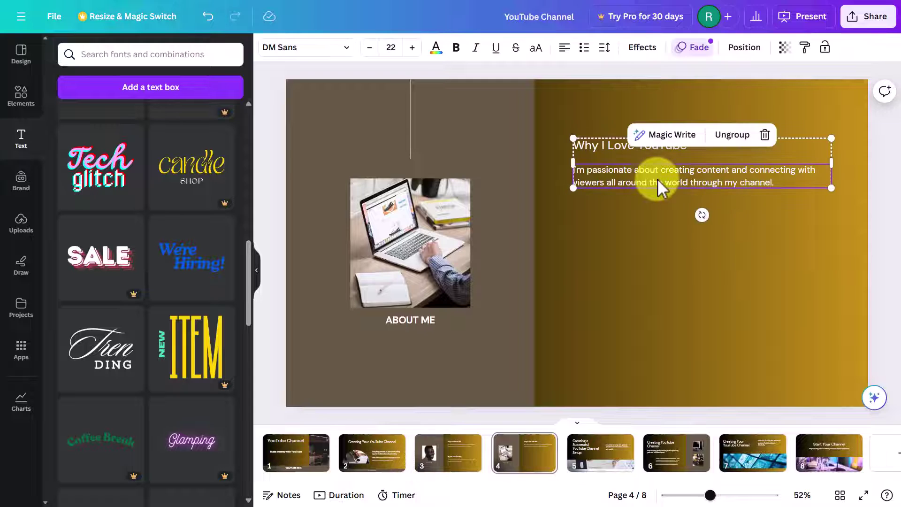
left_click(766, 136)
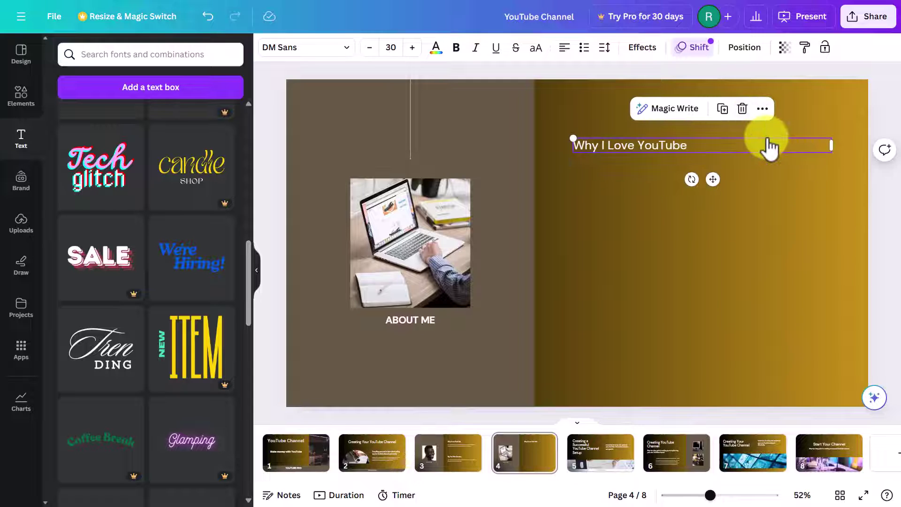
left_click(742, 109)
Add the "We're Hiring!" font combination to page 4, shrinking and positioning it to fit the empty gold area
left_click_drag(181, 262, 531, 174)
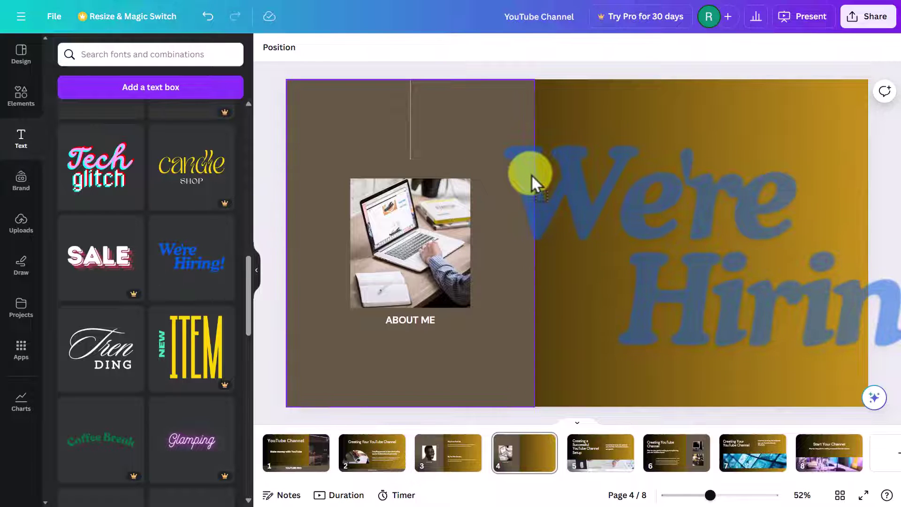
left_click_drag(500, 132, 710, 197)
left_click_drag(759, 276, 604, 217)
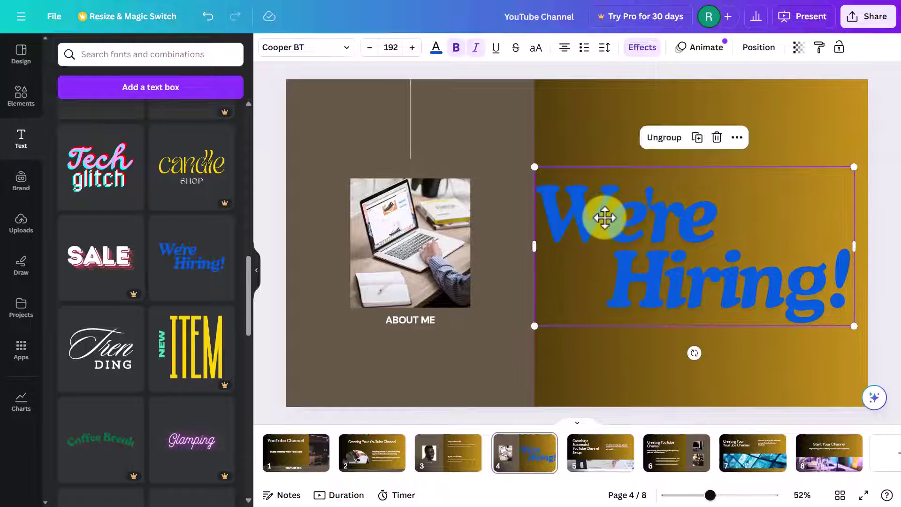
double_click(725, 291)
key("Escape")
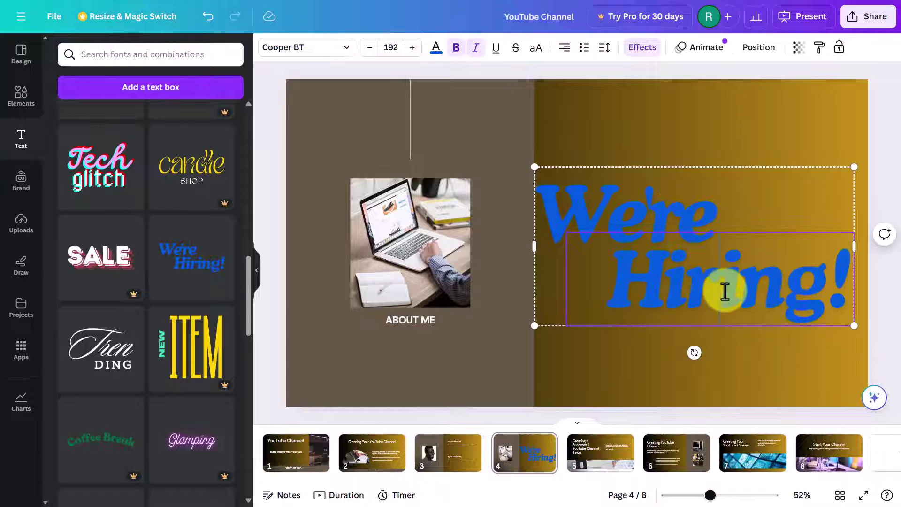
Recolour both words of the "We're Hiring!" text on page 4 with the pale pinkish-grey document colour
left_click(540, 196)
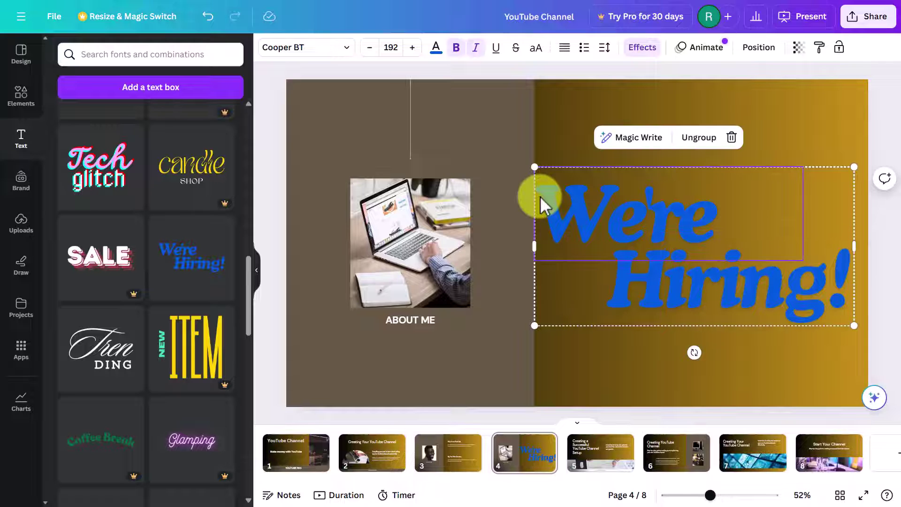
left_click(436, 51)
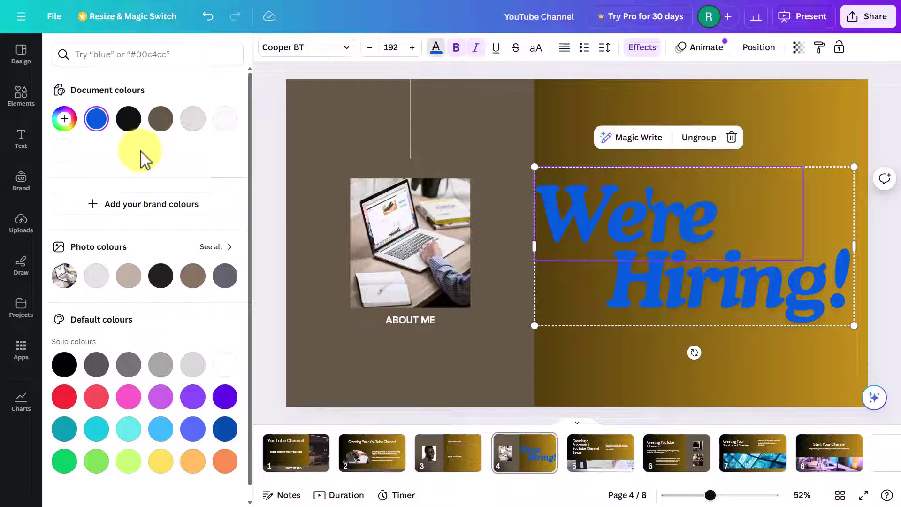
left_click(191, 119)
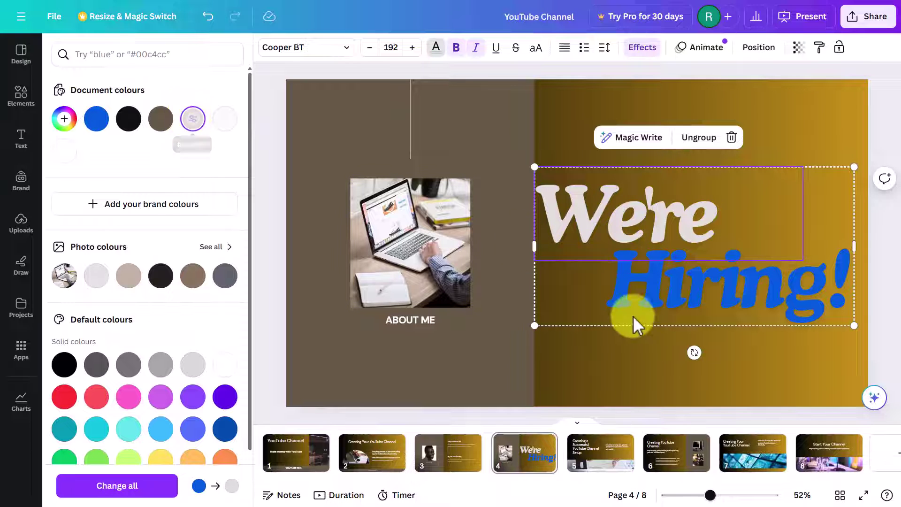
left_click(683, 292)
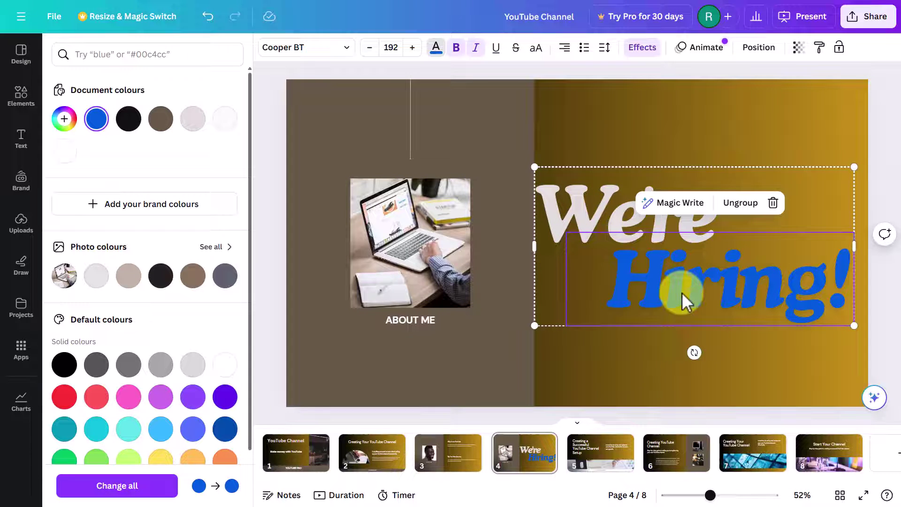
left_click(192, 121)
left_click(590, 118)
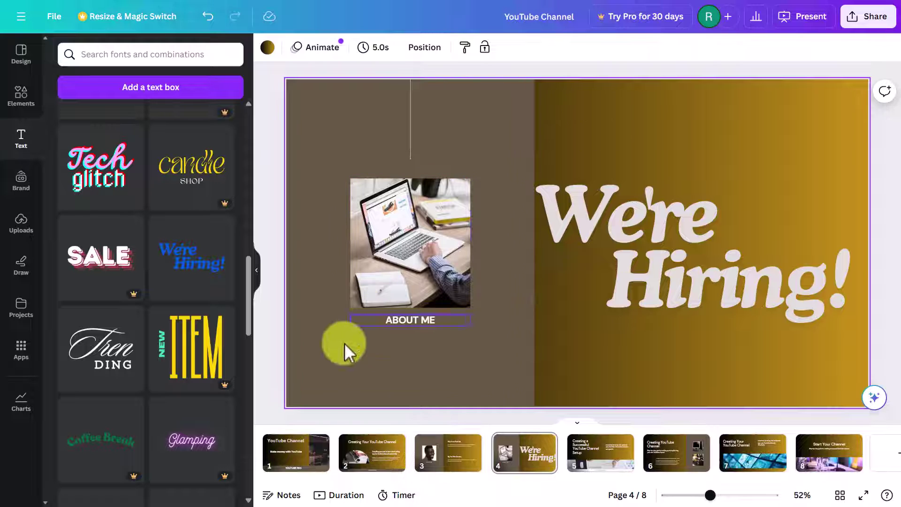
Apply the Background text effect to the "YouTube Channel" heading on page 1
left_click(290, 468)
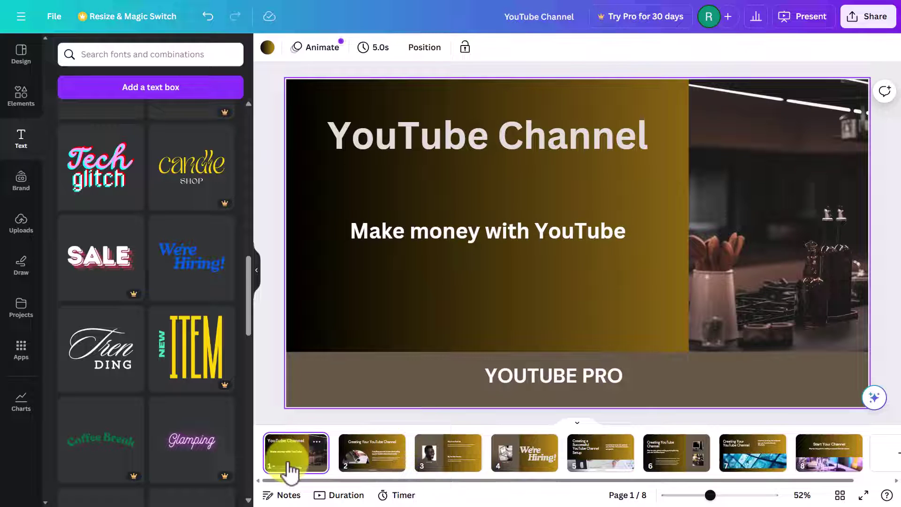
left_click(418, 141)
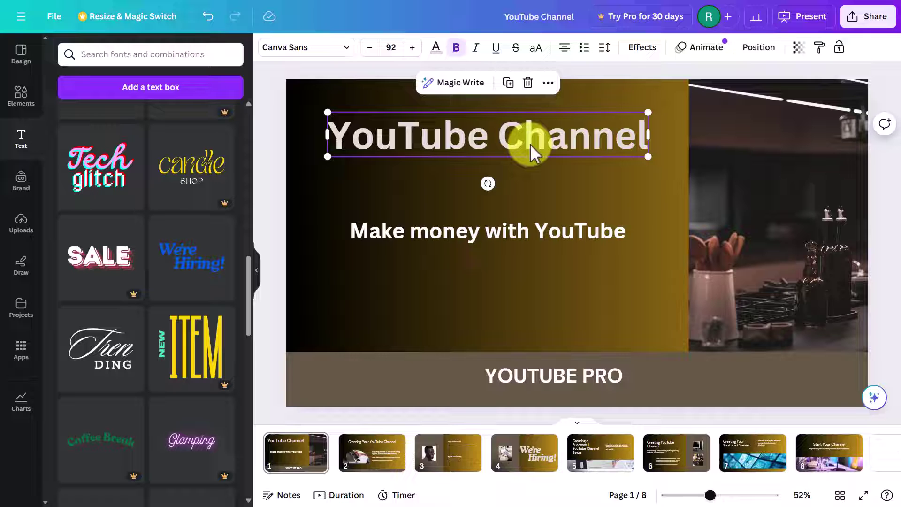
left_click(643, 47)
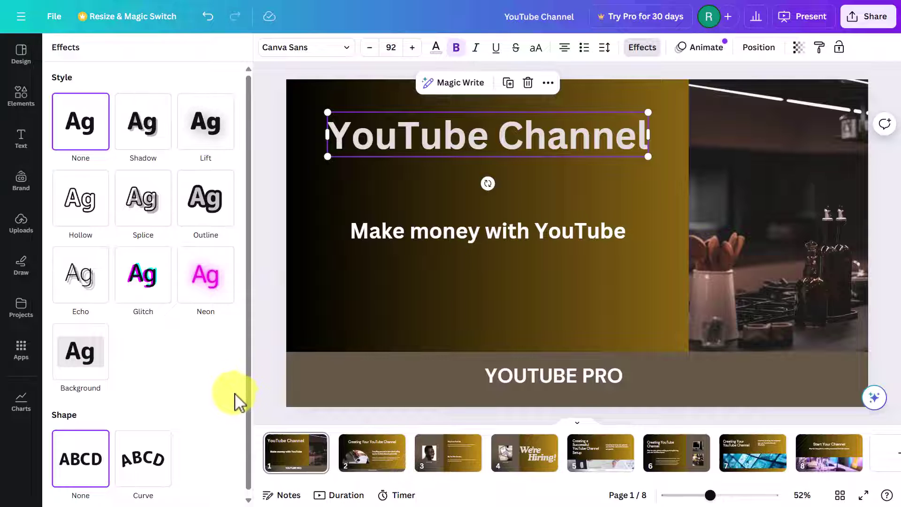
scroll(249, 395, "down", 1)
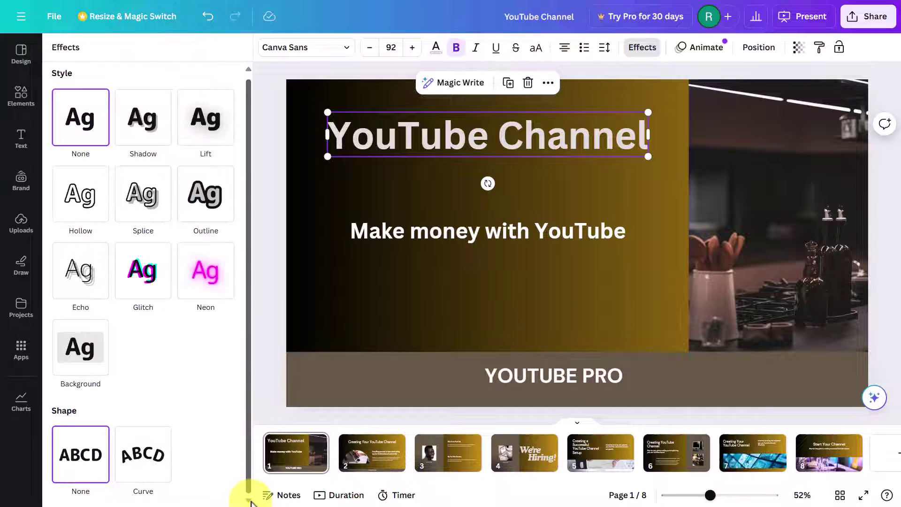
left_click(85, 356)
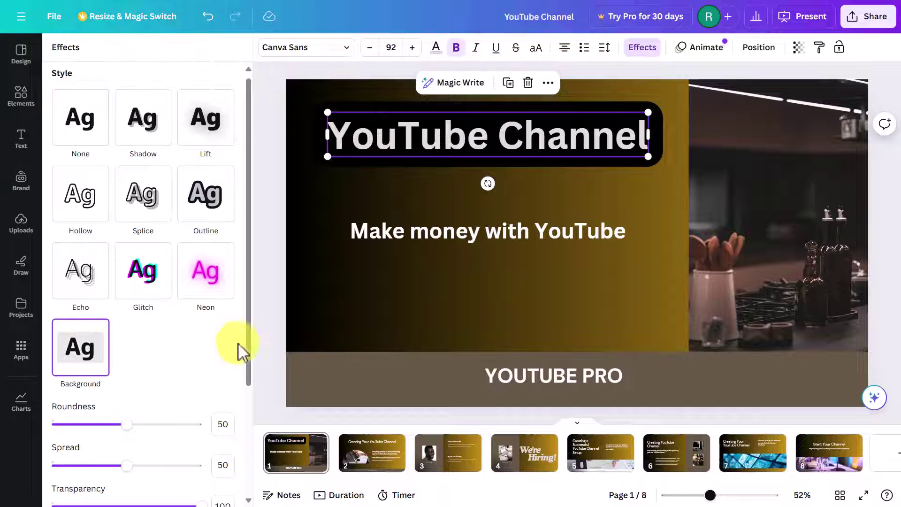
Change the heading's background effect colour to the brown document colour
left_click_drag(249, 337, 256, 439)
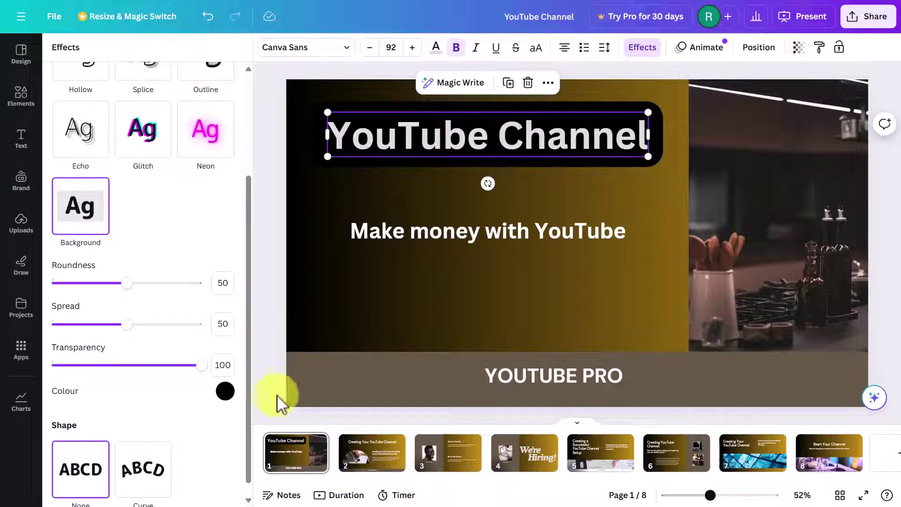
left_click(225, 391)
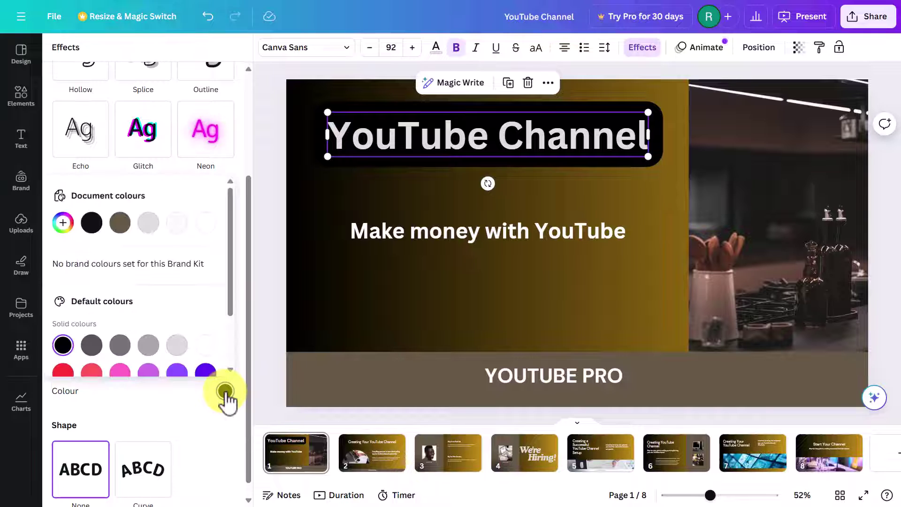
left_click(120, 223)
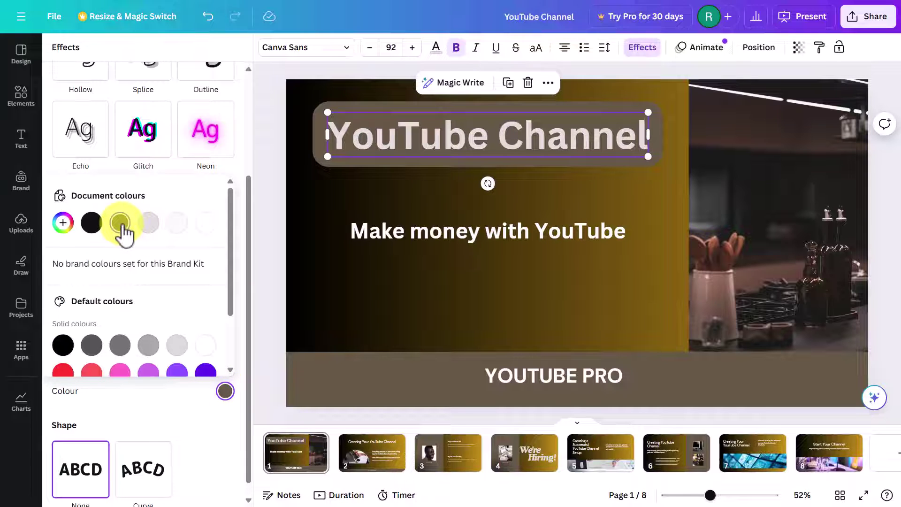
left_click(342, 288)
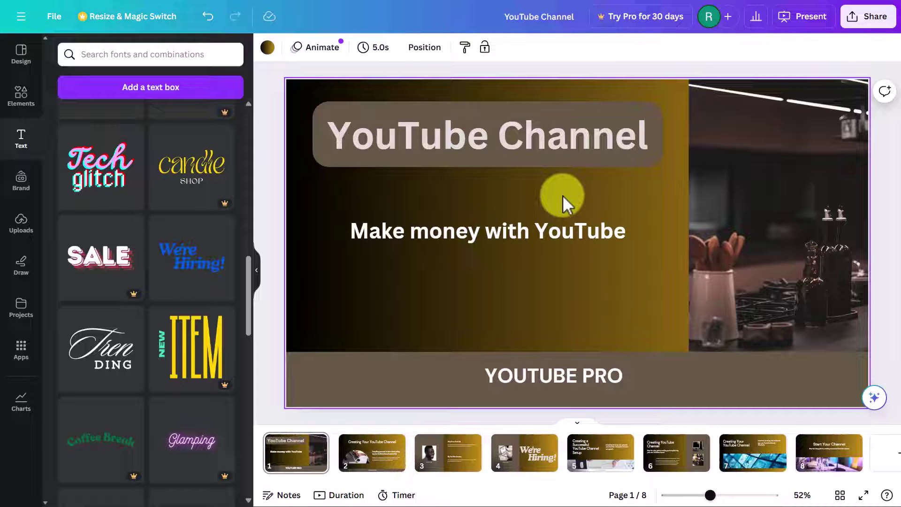
Upload the ELTons2300 image from the 300 subfolder in Pictures and replace the kitchen photo on page 1 with it
left_click(20, 221)
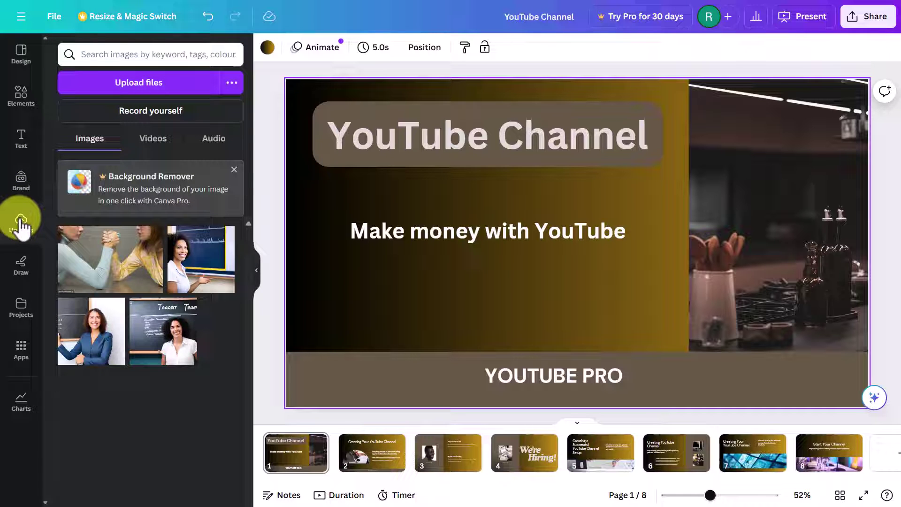
left_click(144, 85)
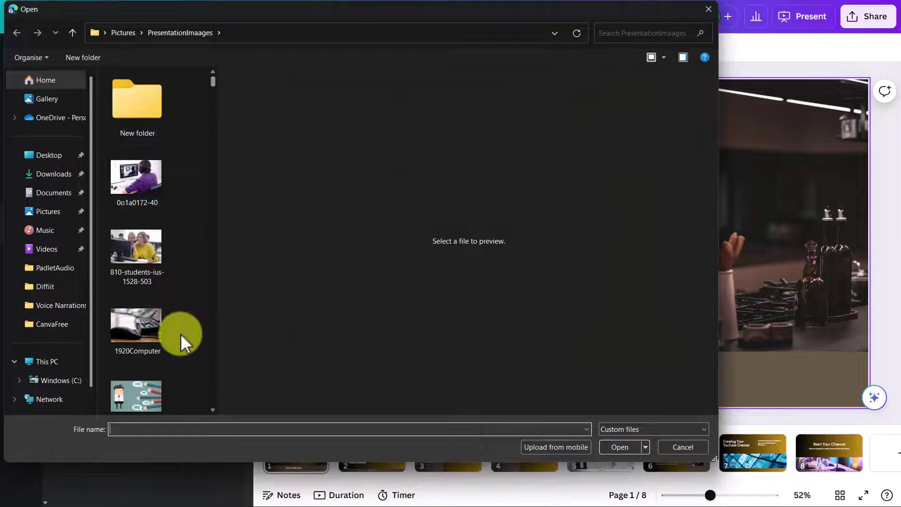
left_click(48, 215)
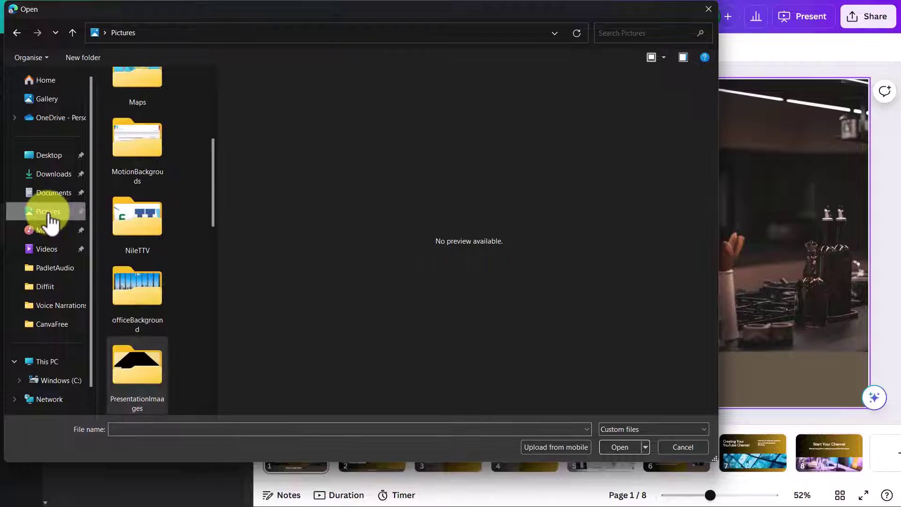
left_click_drag(213, 215, 225, 289)
left_click(144, 218)
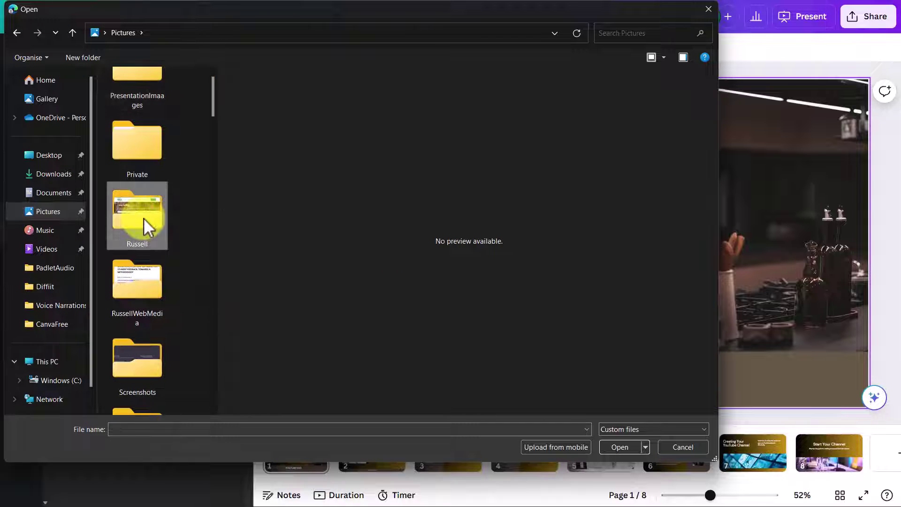
double_click(143, 217)
double_click(138, 94)
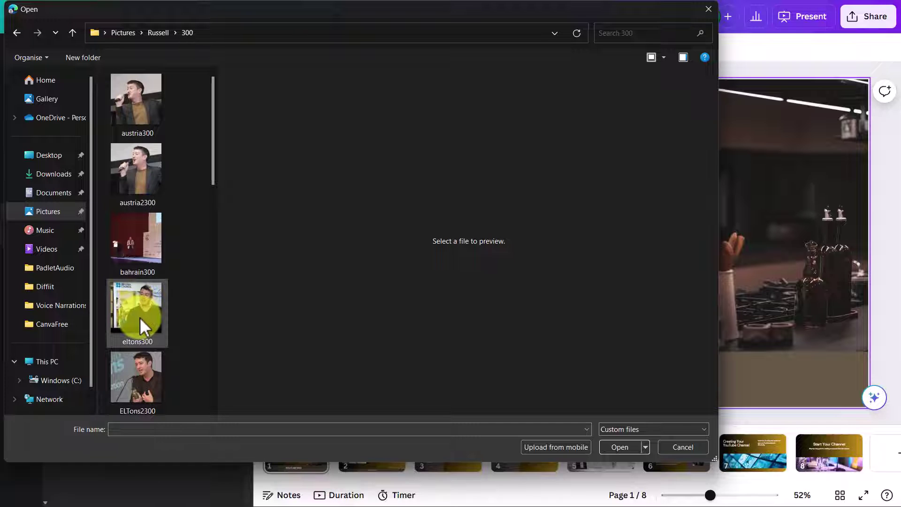
left_click(139, 376)
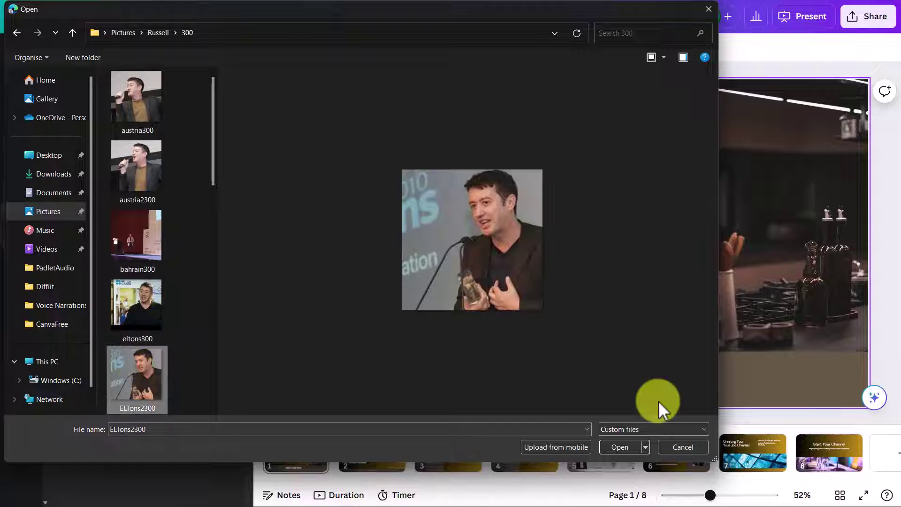
left_click(620, 447)
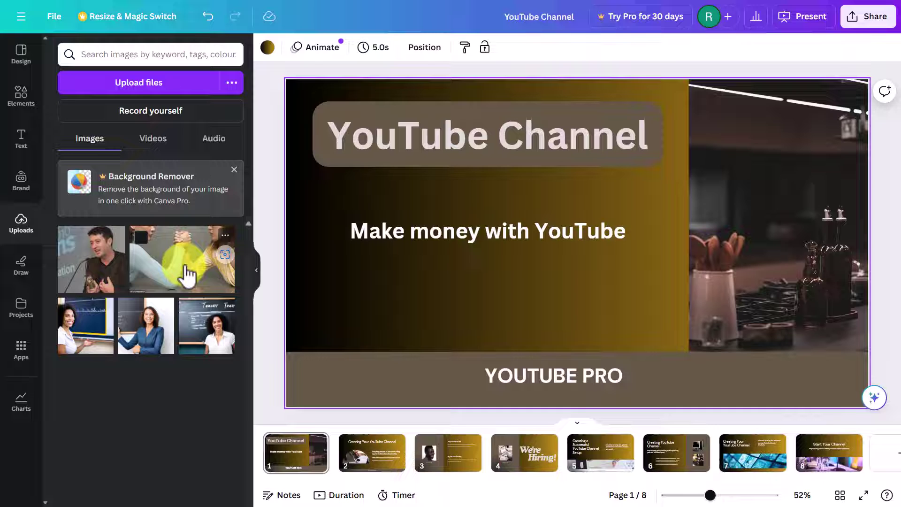
left_click_drag(90, 262, 722, 182)
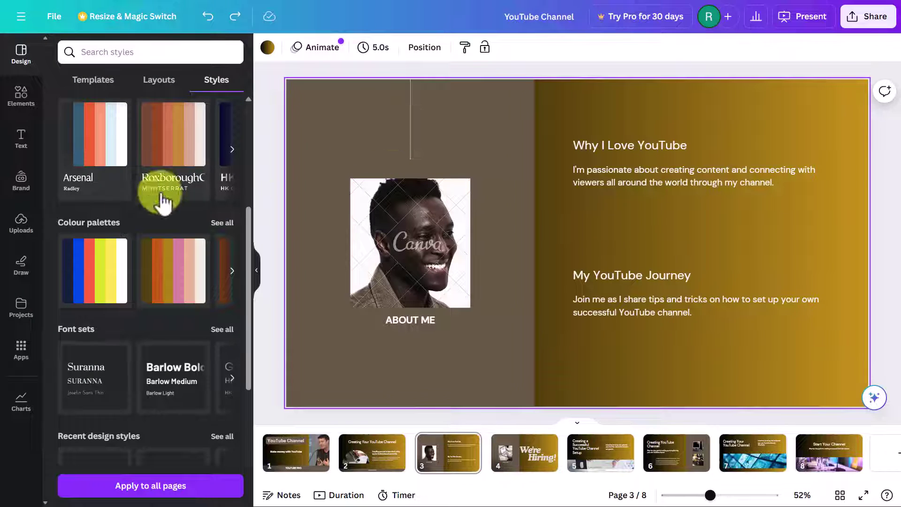
Apply the navy, blue, red and yellow colour palette to page 3 and extend it to all pages
left_click(24, 140)
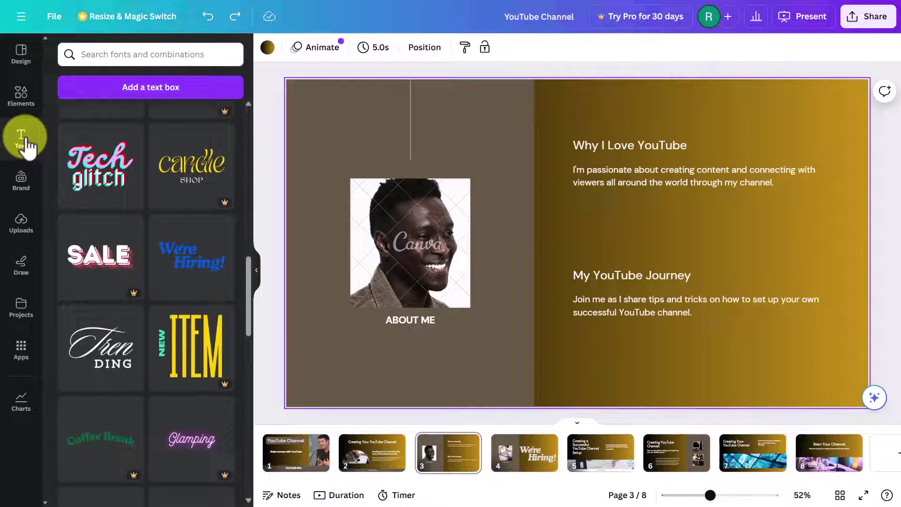
left_click(22, 54)
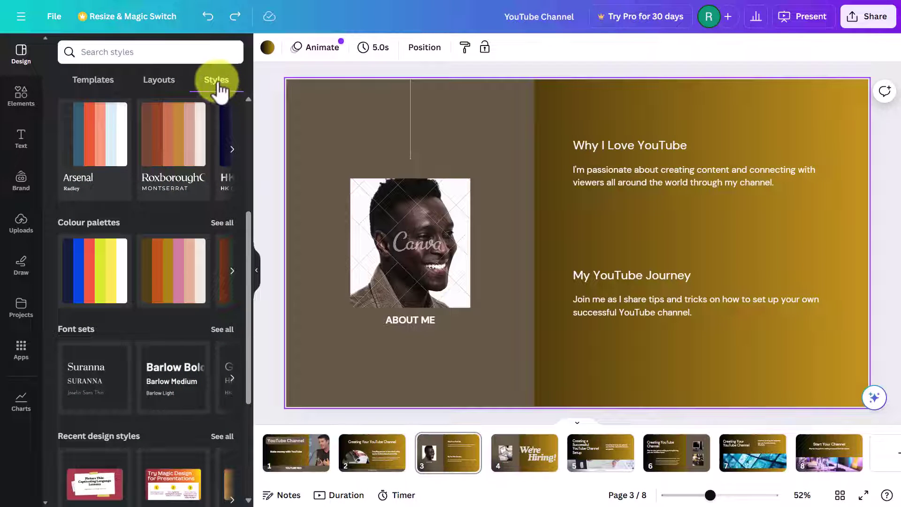
left_click_drag(249, 238, 262, 197)
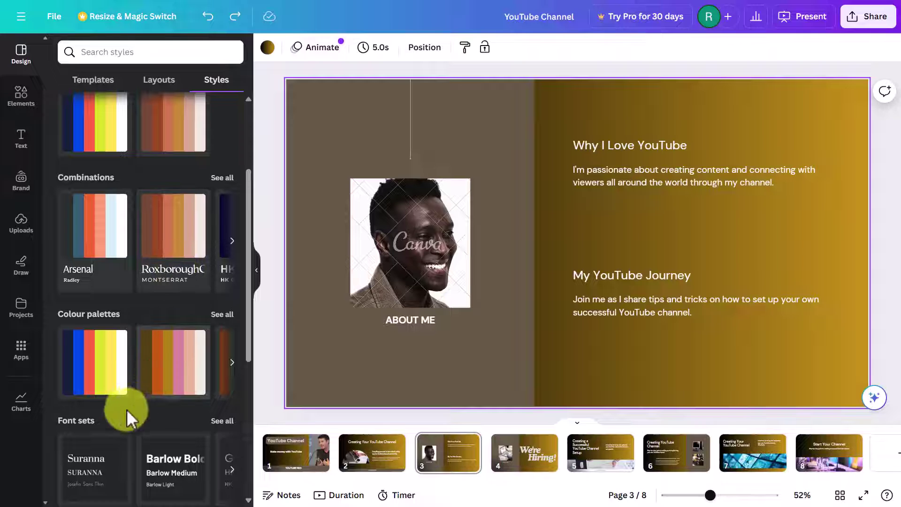
left_click(81, 367)
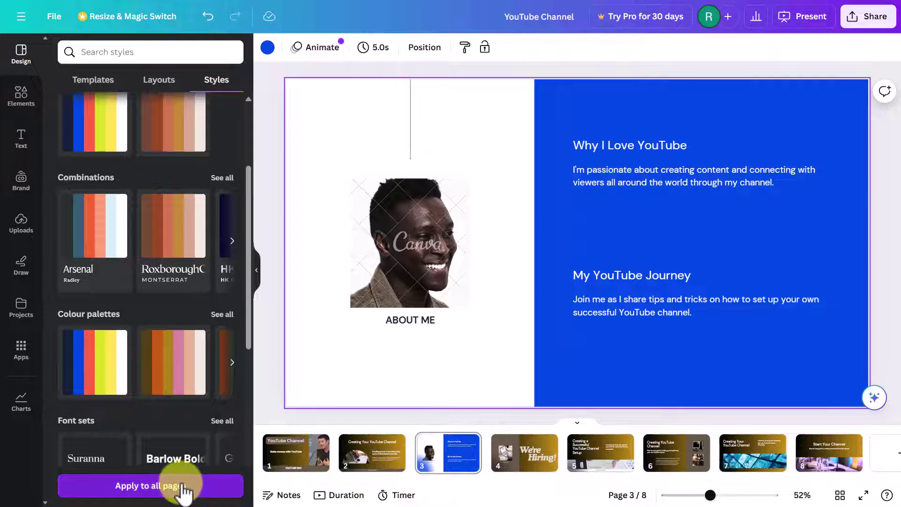
left_click(147, 489)
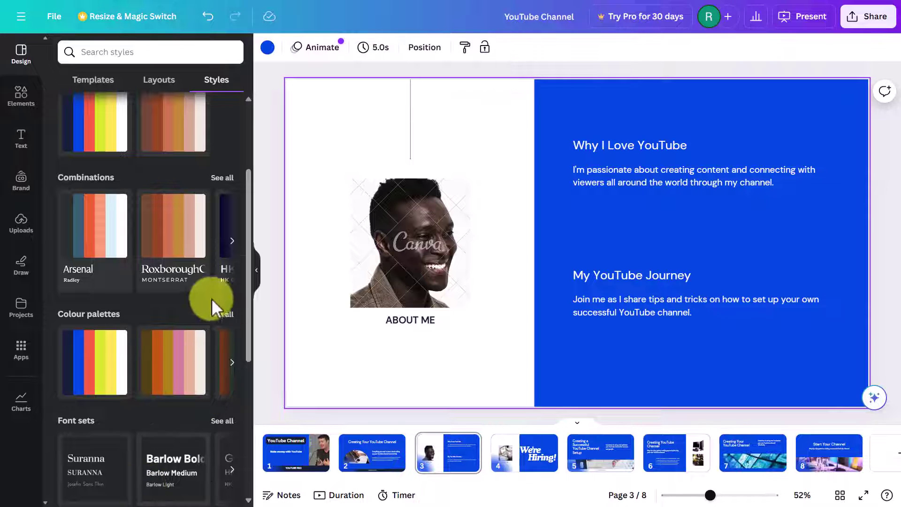
Try the Barlow Bold font set on page 3, replace it with the Suranna set and apply that to all pages
left_click_drag(249, 268, 257, 362)
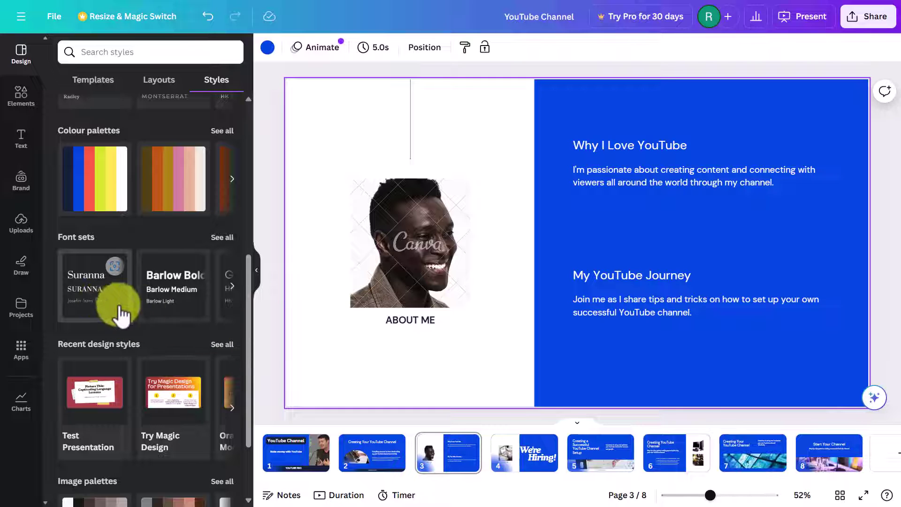
left_click(164, 296)
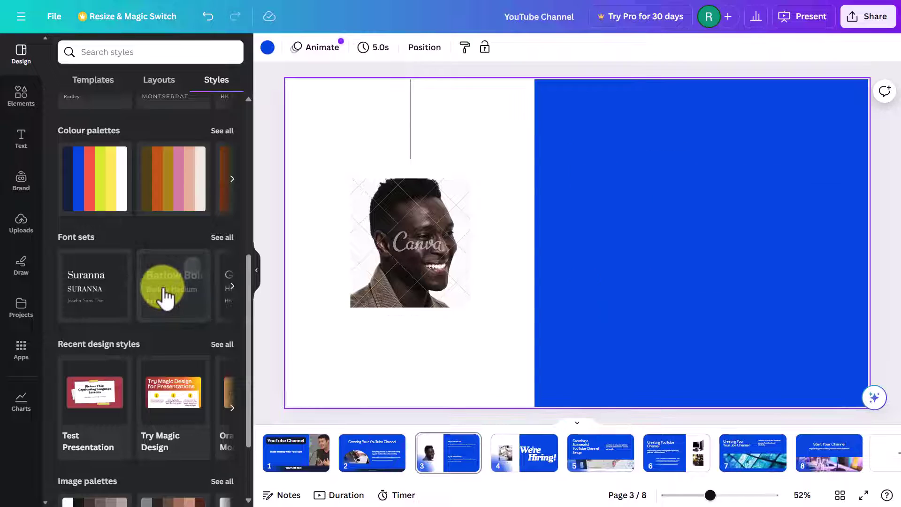
left_click(85, 292)
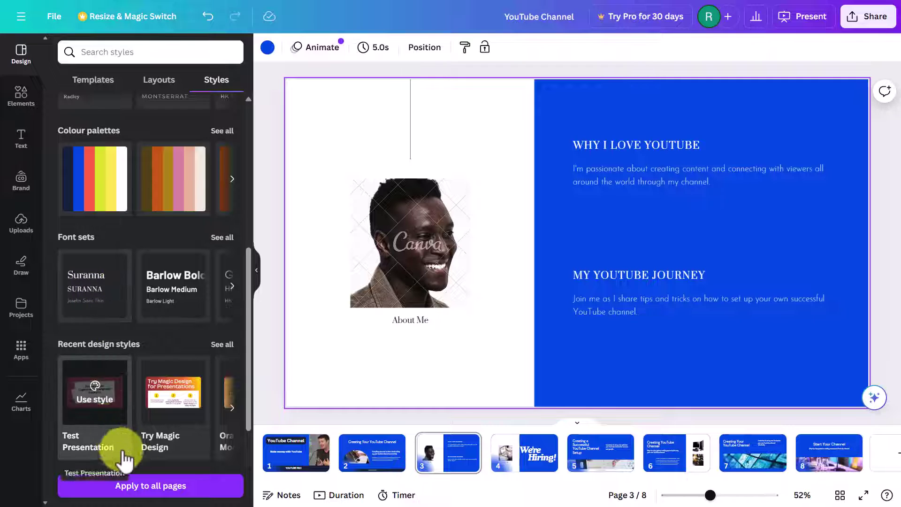
left_click(147, 487)
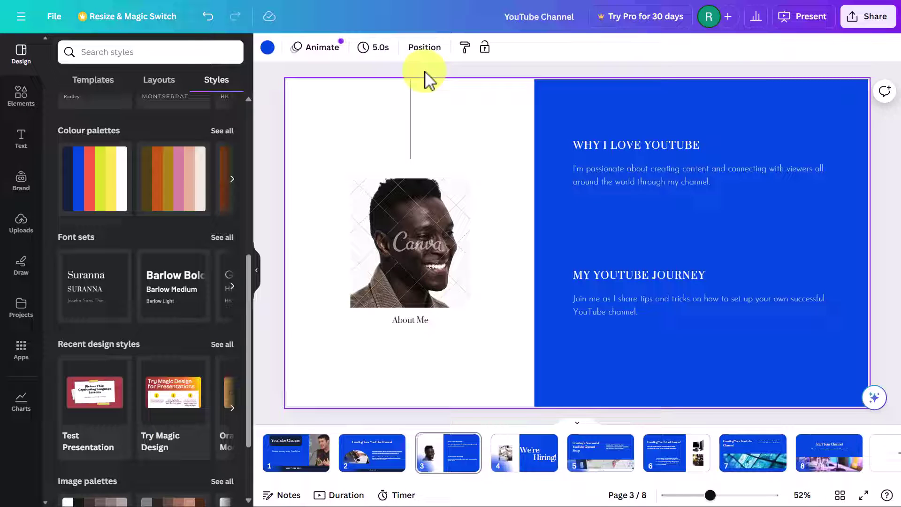
Search the elements for "communication" and place the outlined speech-bubbles graphic over the text on page 3's blue area
left_click(21, 99)
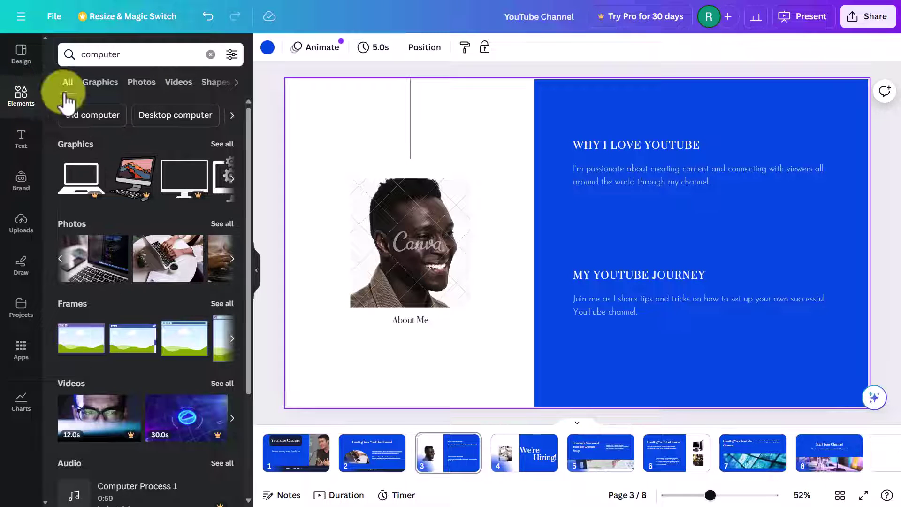
left_click(135, 55)
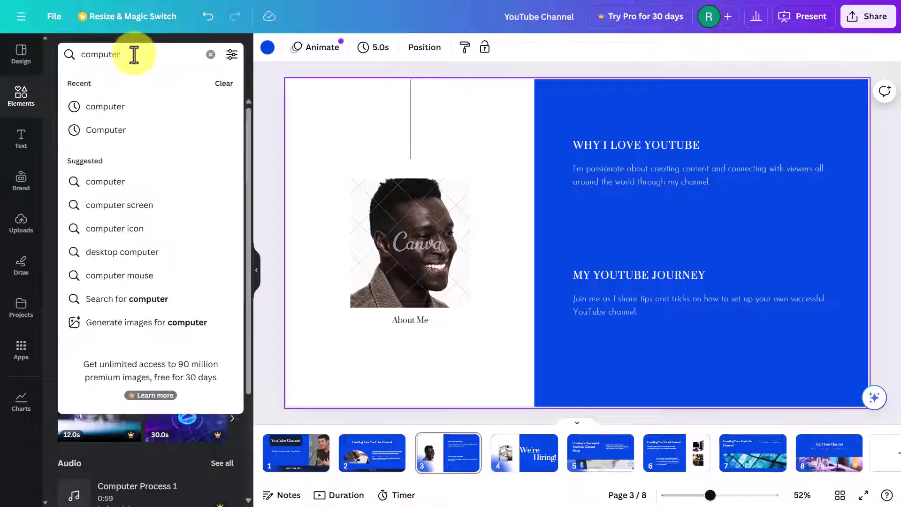
key("BackSpace")
key("BackSpace")
key("BackSpace")
key("BackSpace")
key("BackSpace")
key("BackSpace")
key("BackSpace")
key("BackSpace")
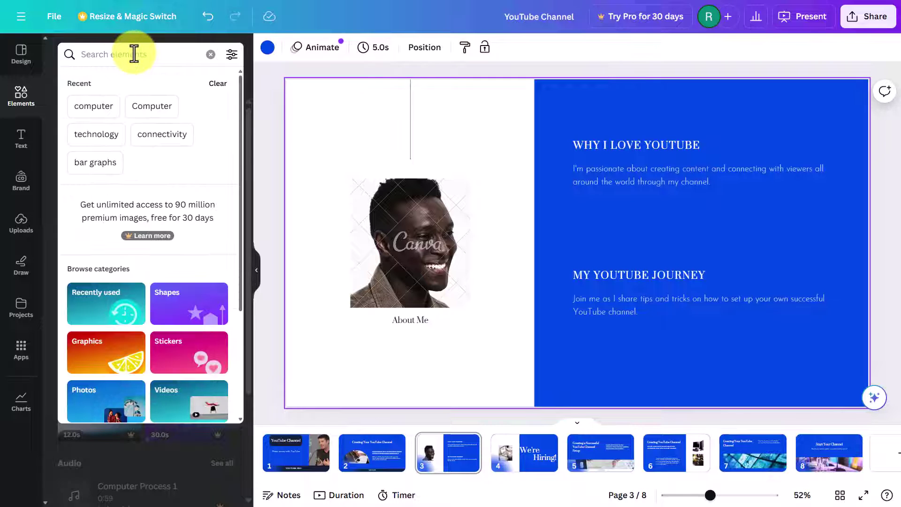
type("c")
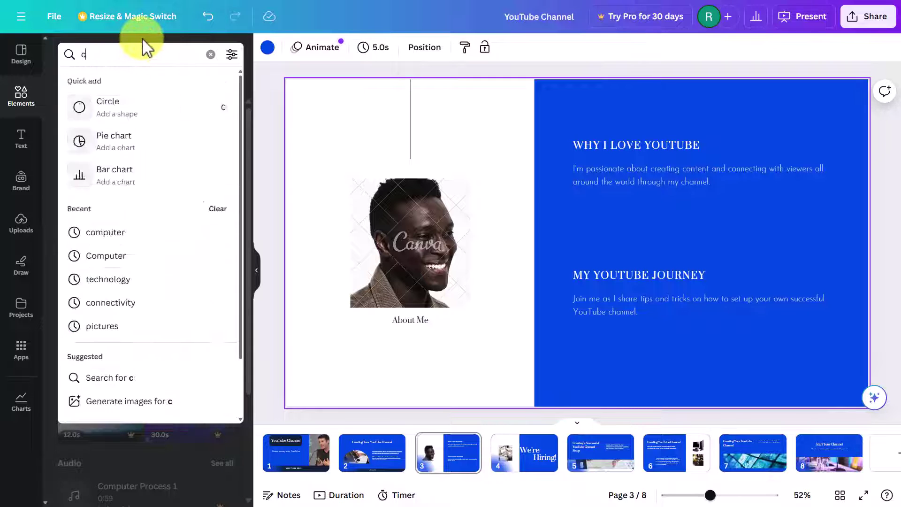
type("ommuni")
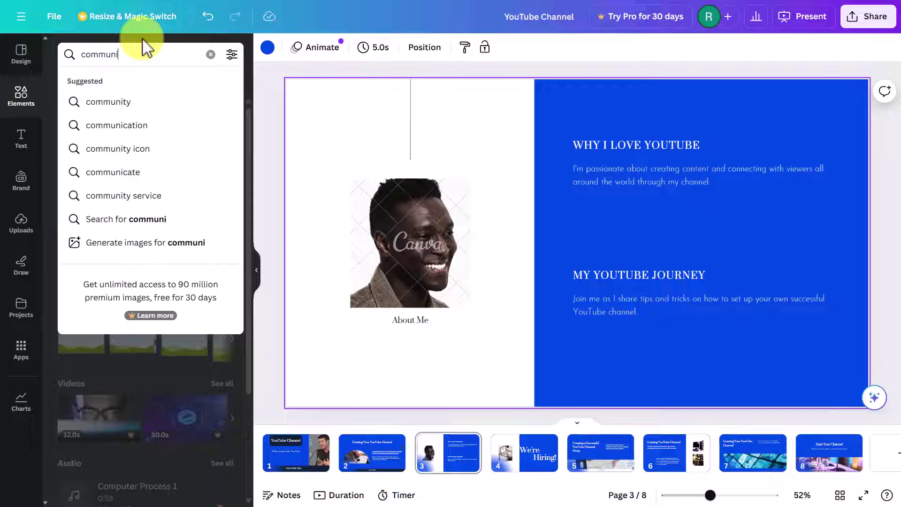
type("cation")
key("Return")
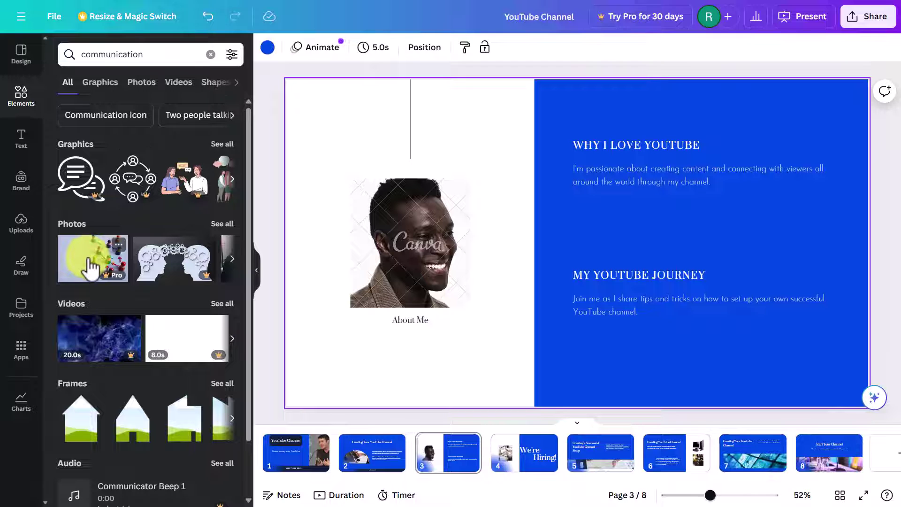
left_click_drag(82, 181, 615, 218)
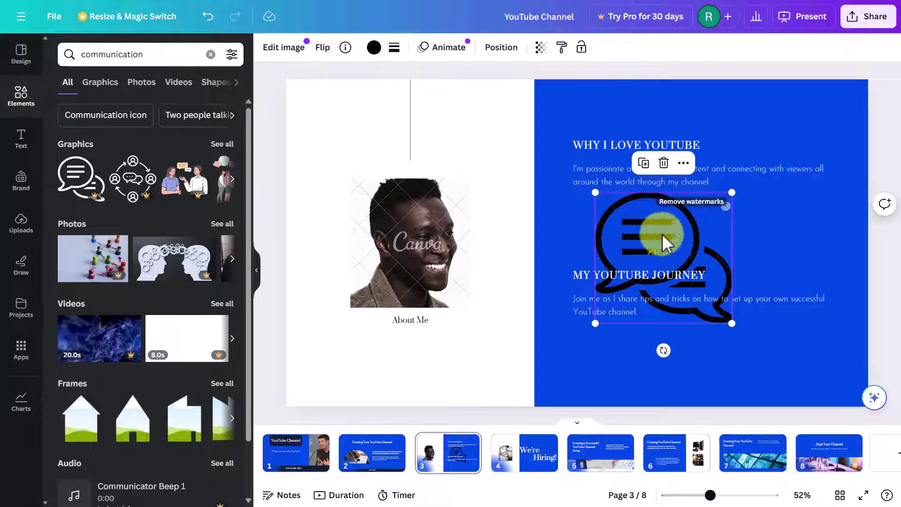
Recolour the speech-bubbles graphic with the white document colour
left_click(375, 49)
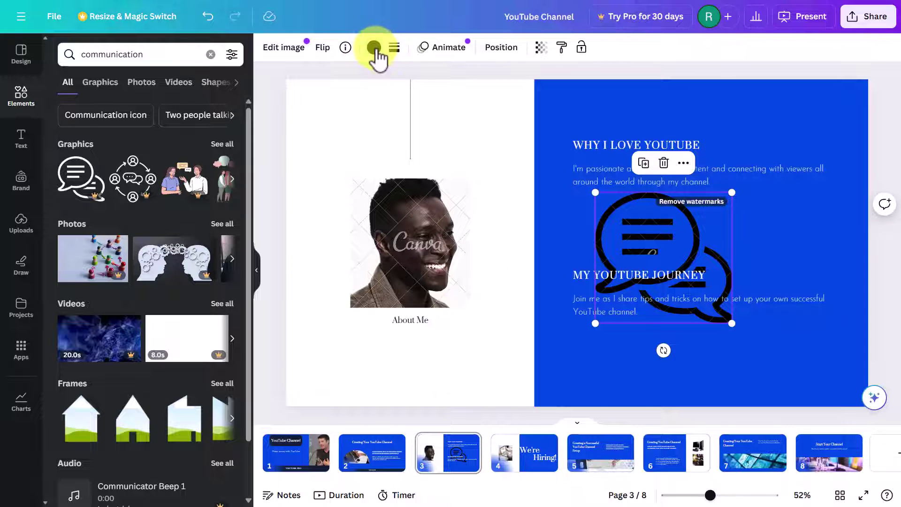
left_click(375, 48)
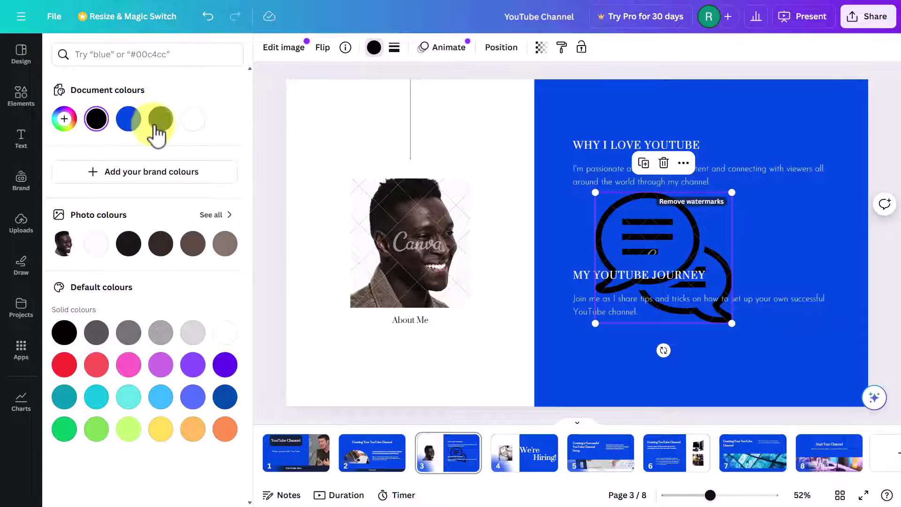
left_click(192, 121)
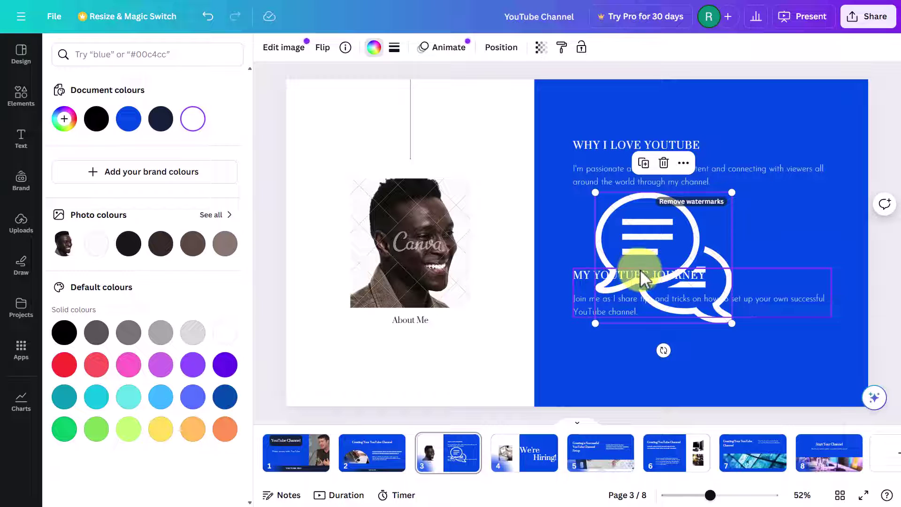
left_click(483, 139)
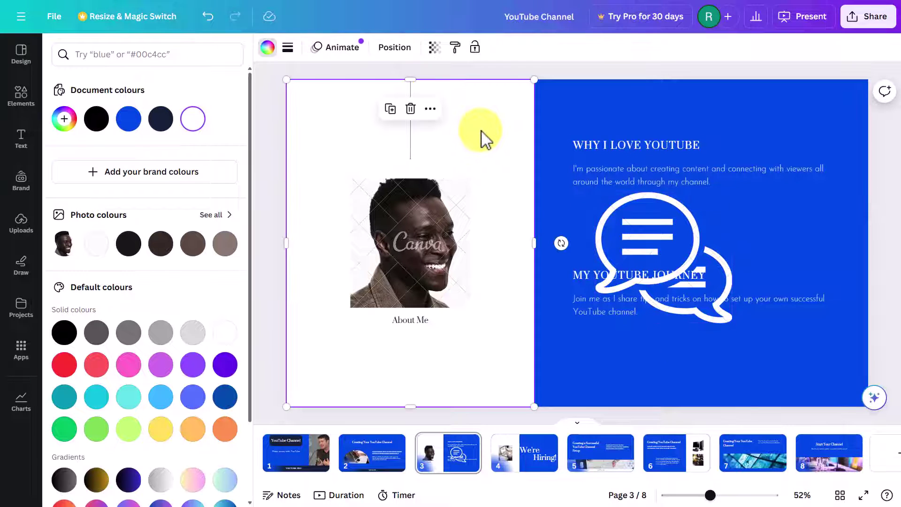
Search the elements for frames and narrow the photo results to "Square frame"
left_click(21, 96)
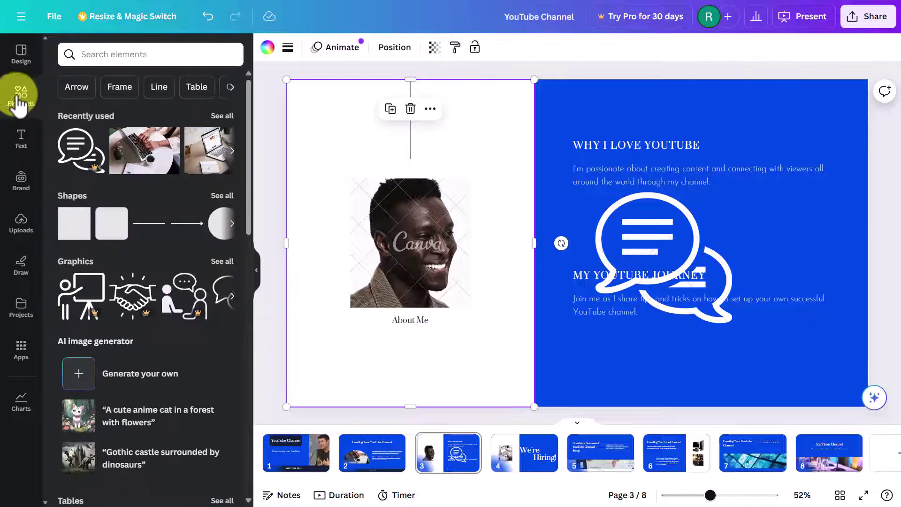
left_click(120, 88)
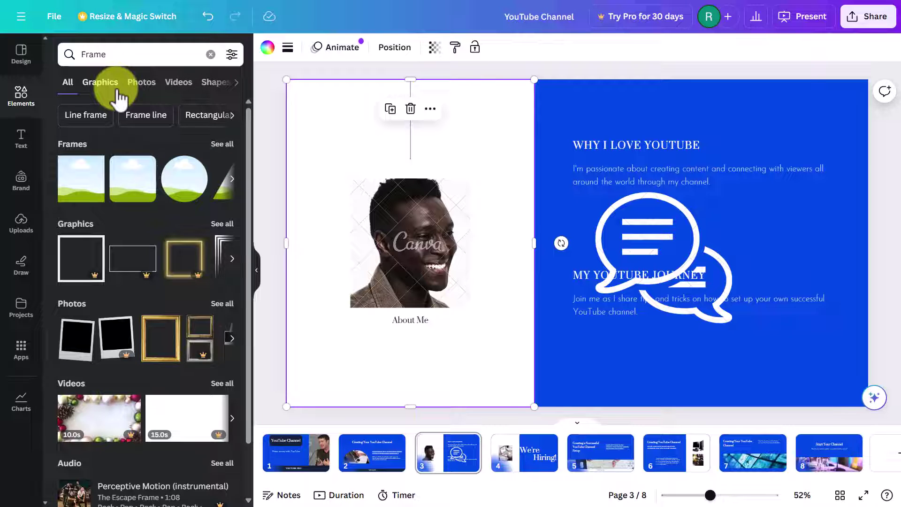
left_click(234, 115)
left_click(190, 118)
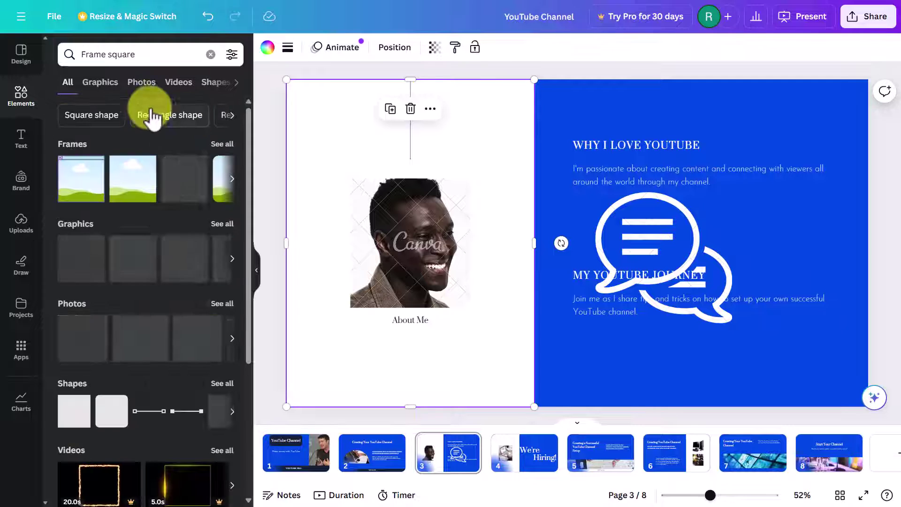
left_click(141, 85)
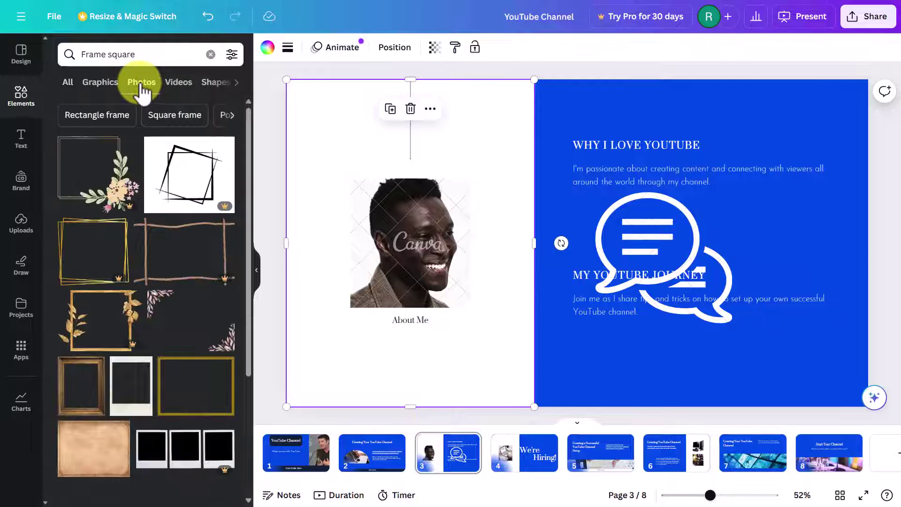
left_click(175, 115)
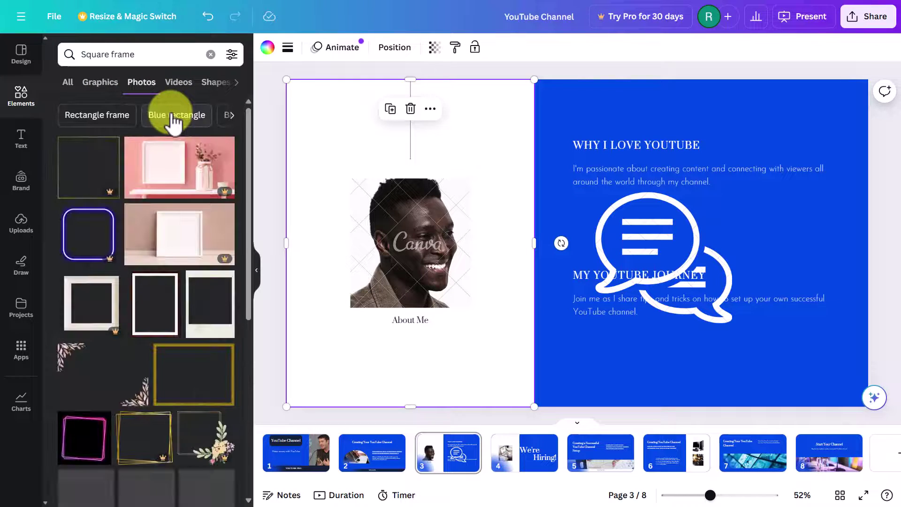
Browse the related suggestions for "Square frame", all its element categories, and its shape results
left_click(229, 118)
left_click(232, 121)
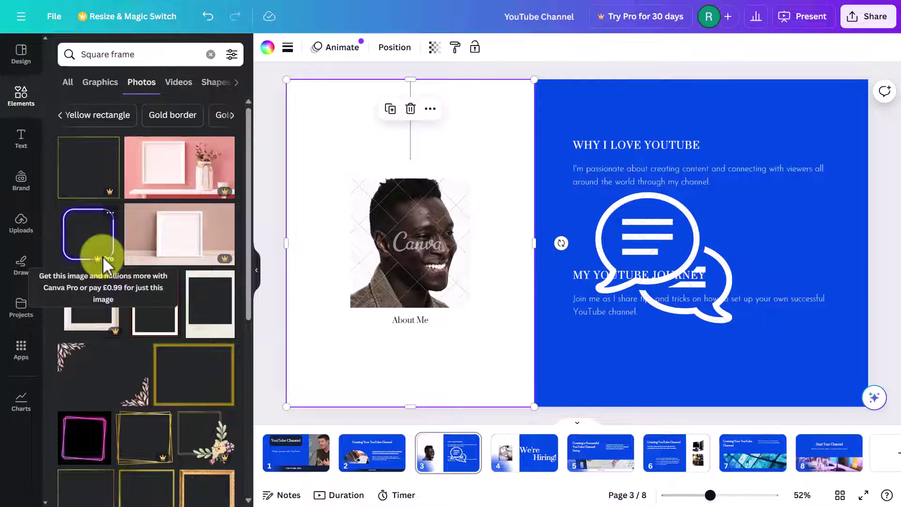
left_click(68, 83)
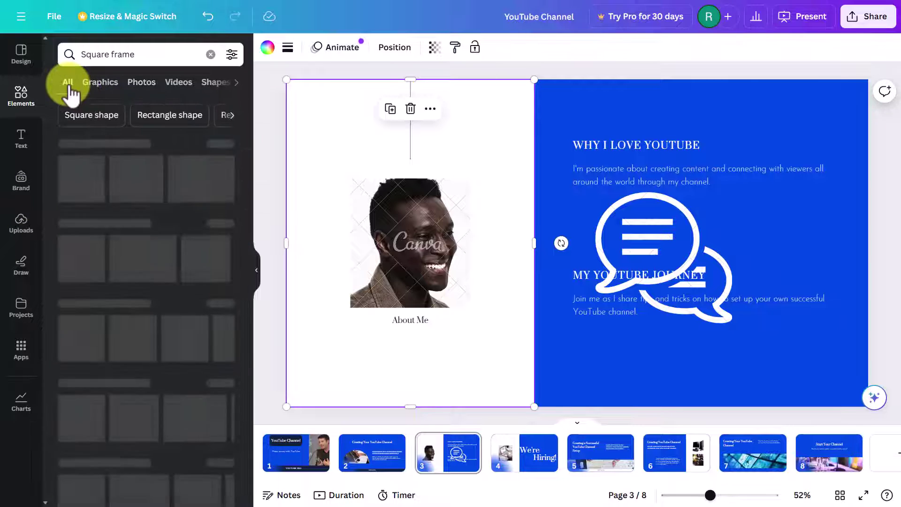
left_click_drag(249, 171, 275, 169)
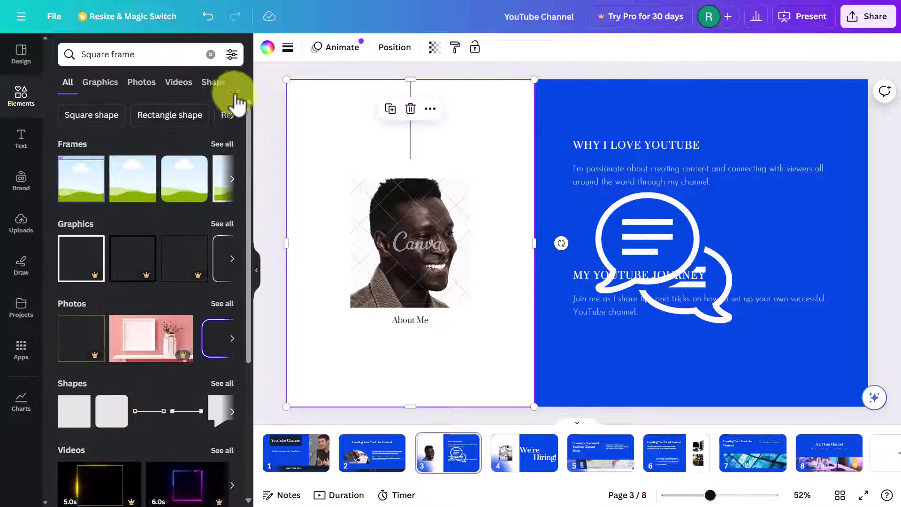
left_click(212, 83)
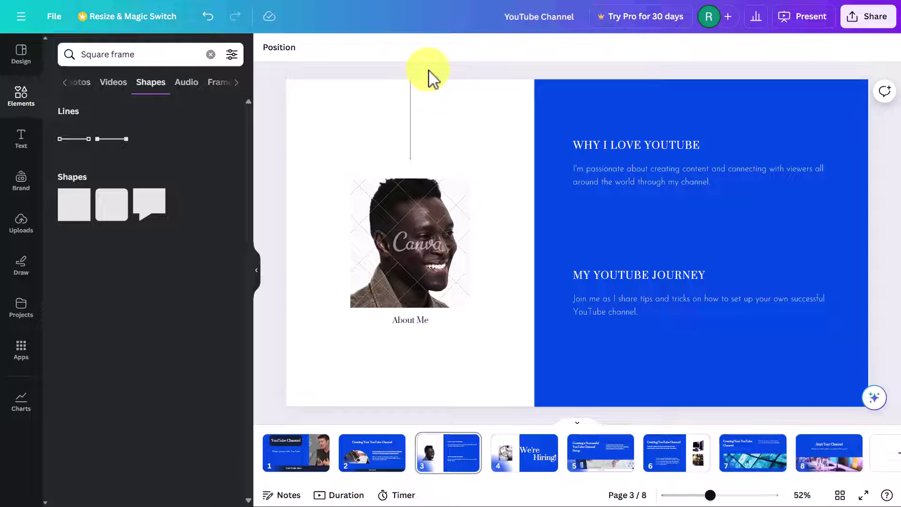
Present the design full screen with watermarks, page forward and back through the slides to the cover, and exit the presentation
left_click(810, 21)
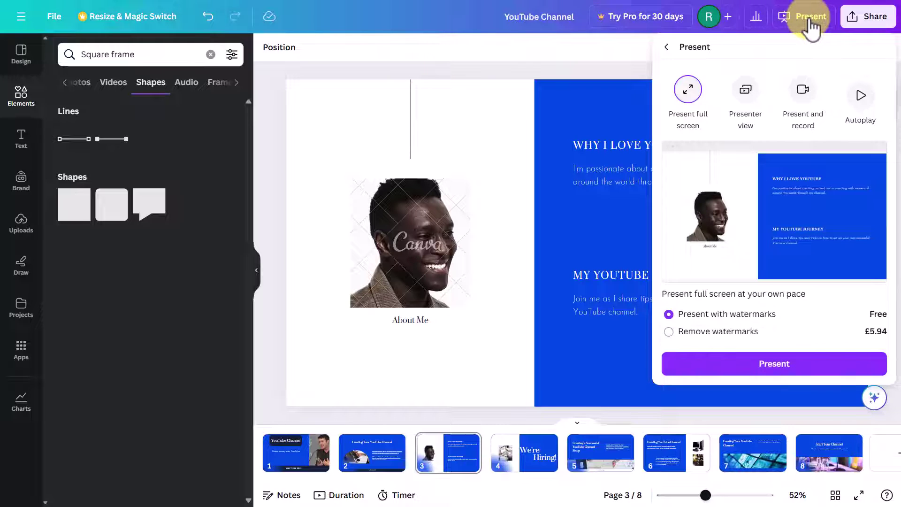
left_click(776, 373)
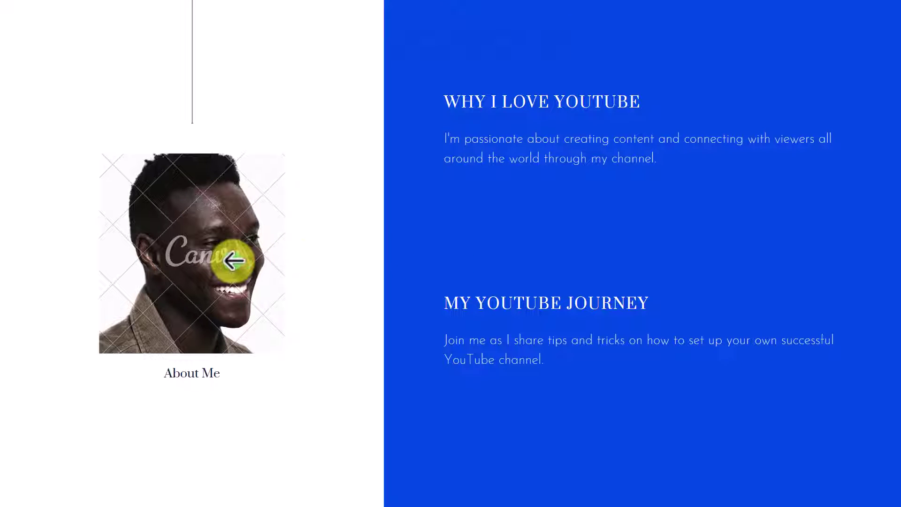
left_click(860, 249)
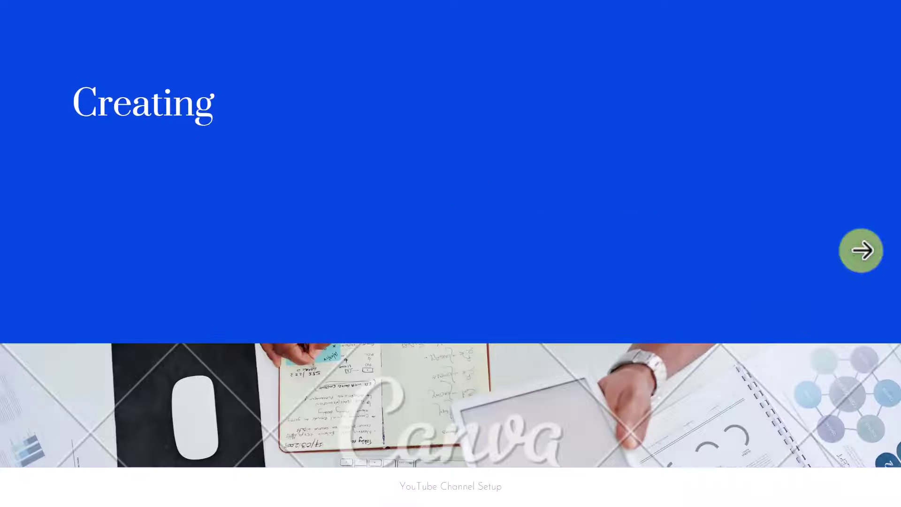
left_click(861, 249)
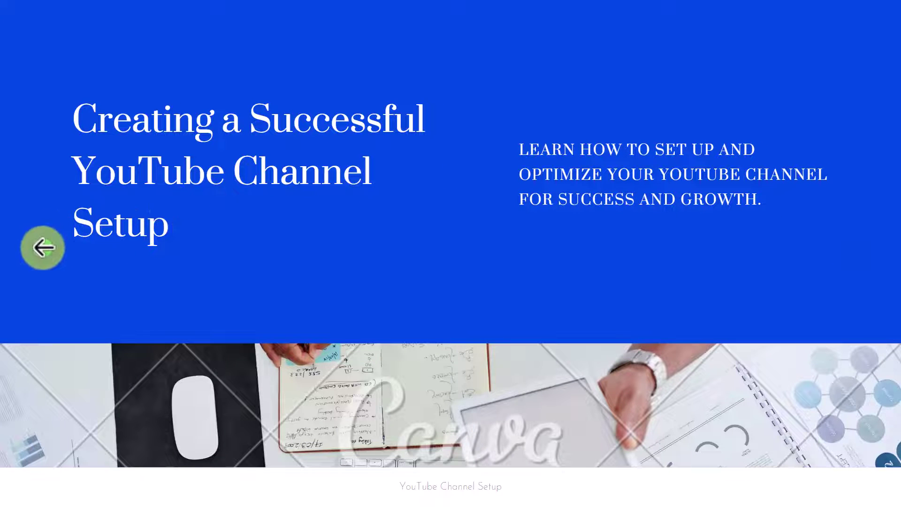
left_click(44, 248)
left_click(43, 248)
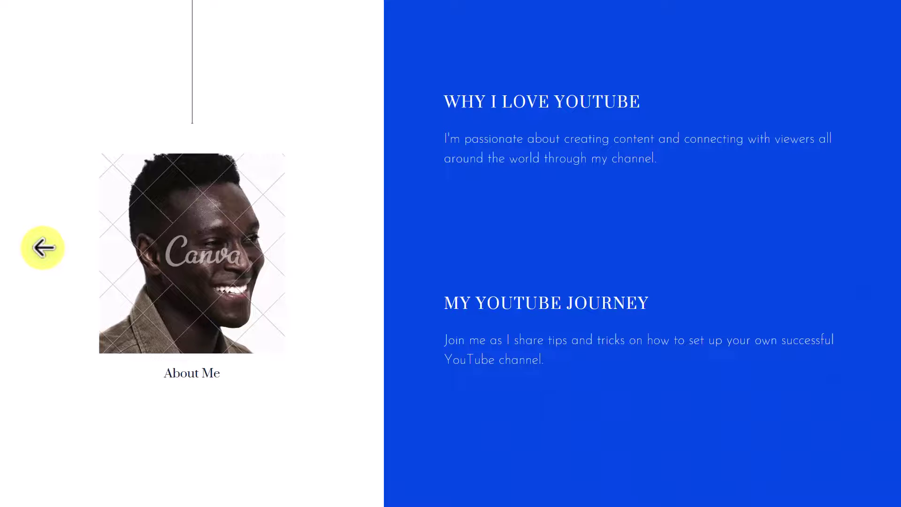
left_click(43, 247)
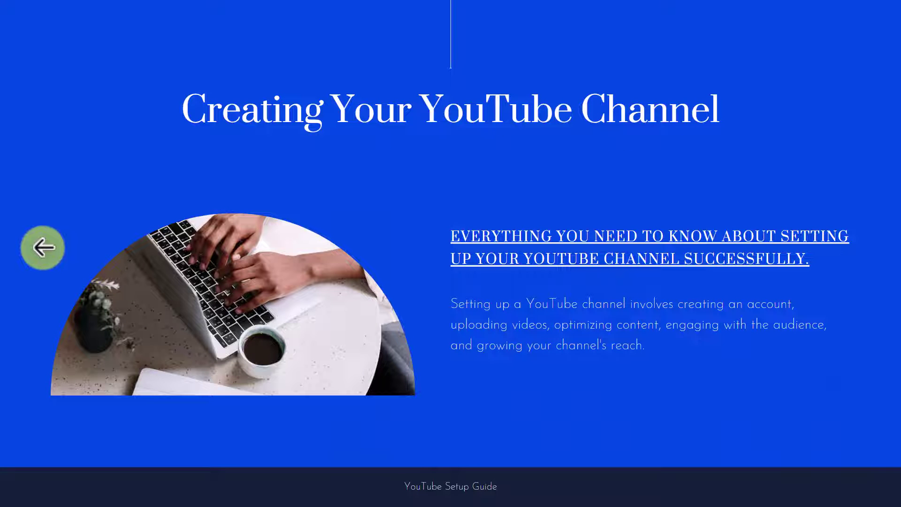
left_click(44, 248)
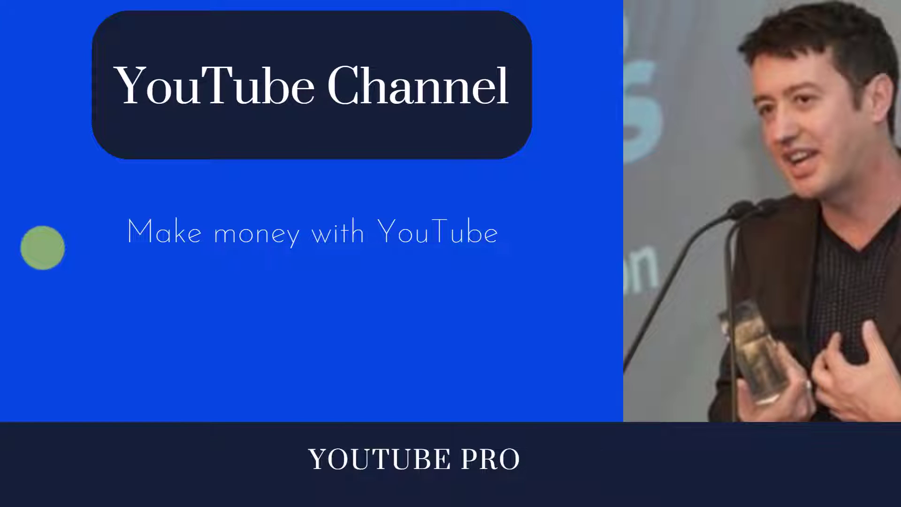
key("Escape")
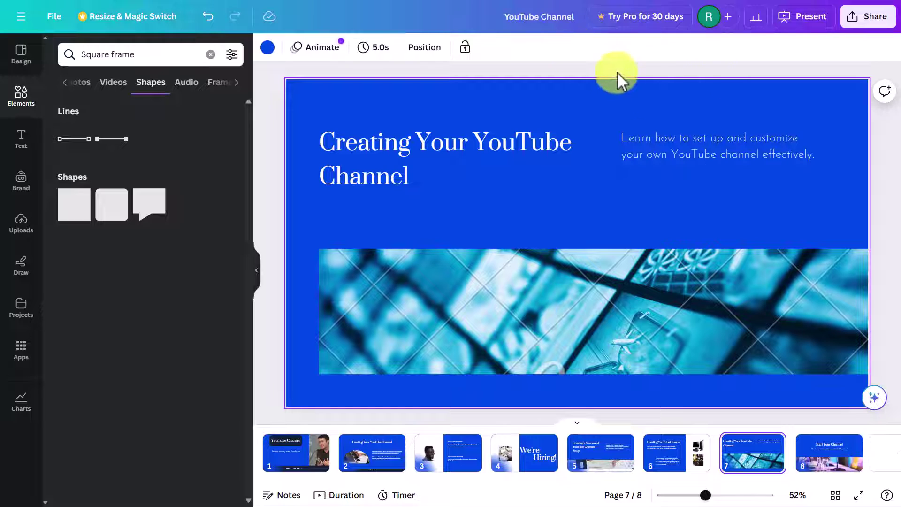
Download all 8 pages of the presentation as a PPTX file with the download settings saved
left_click(877, 24)
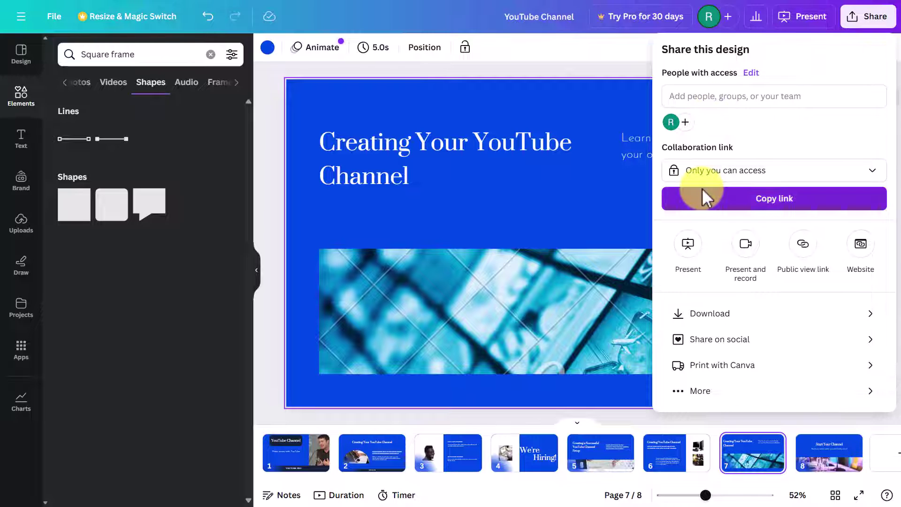
left_click(698, 315)
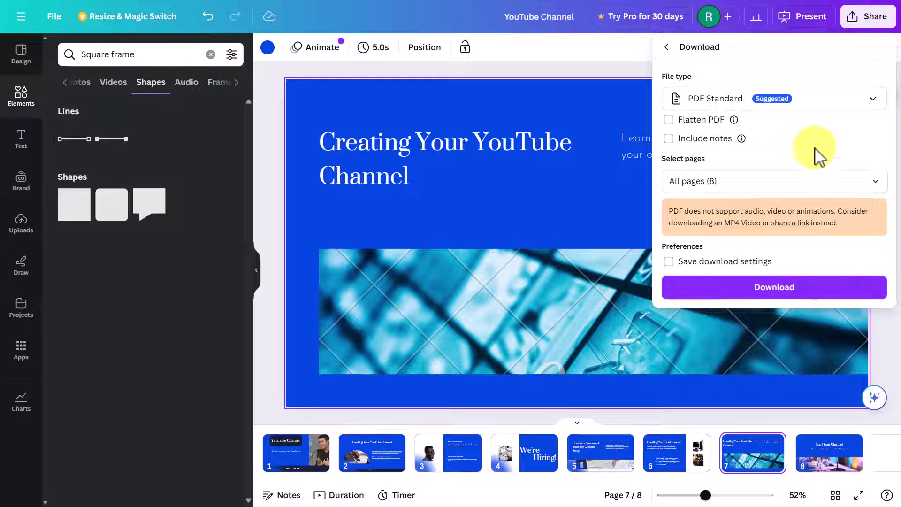
left_click(873, 99)
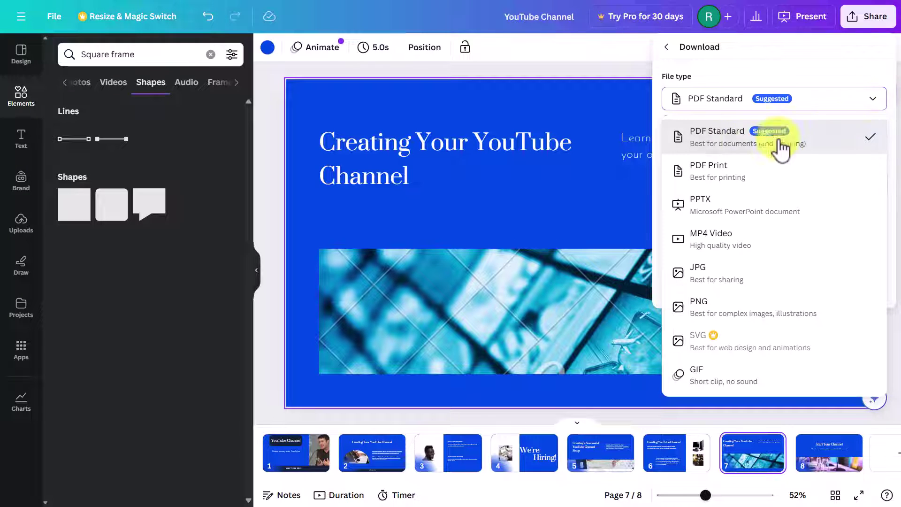
left_click(704, 213)
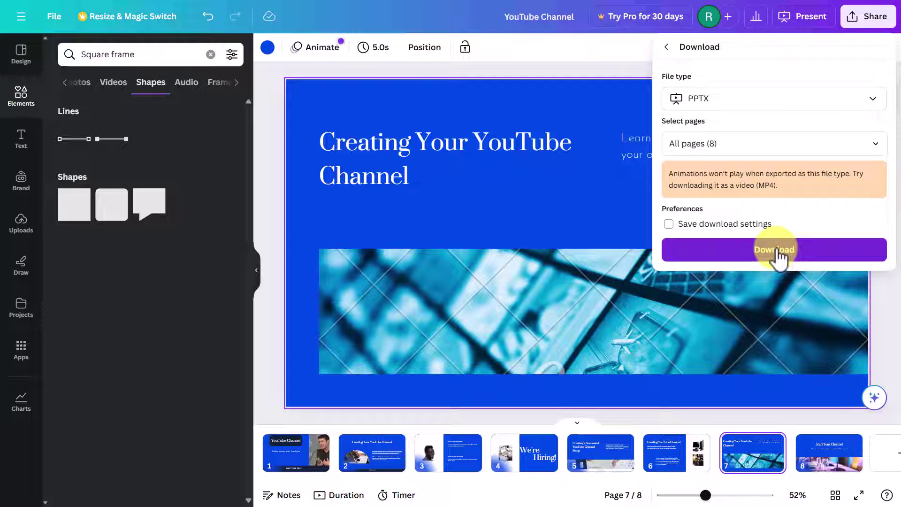
left_click(668, 224)
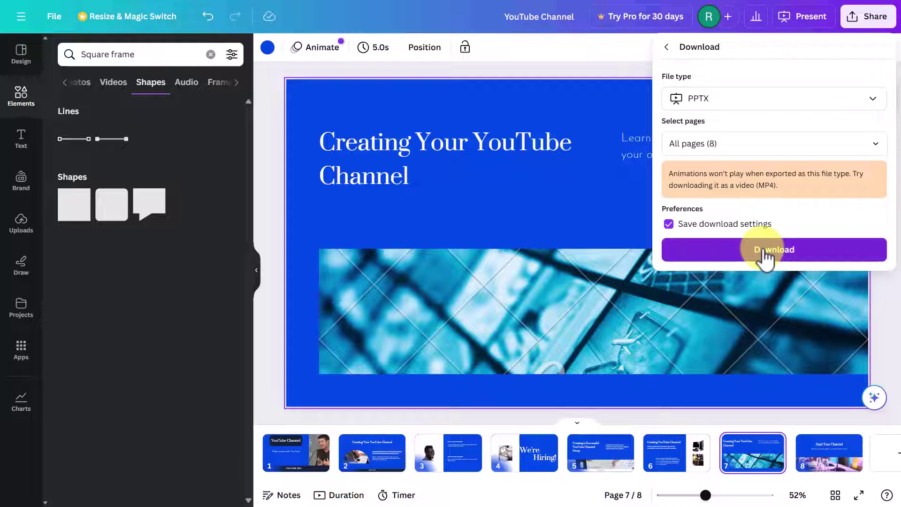
left_click(764, 253)
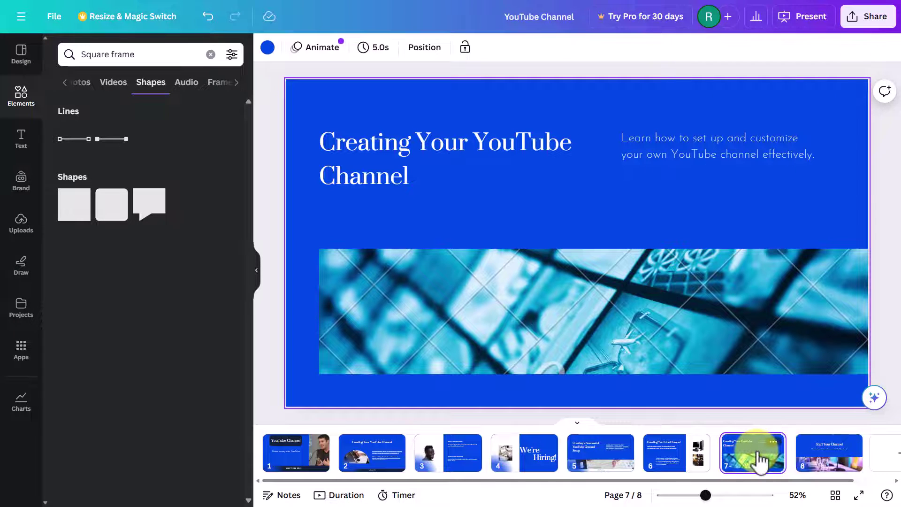
Review the presentation's pages in reverse order from page 6 to page 2
left_click(681, 460)
left_click(603, 463)
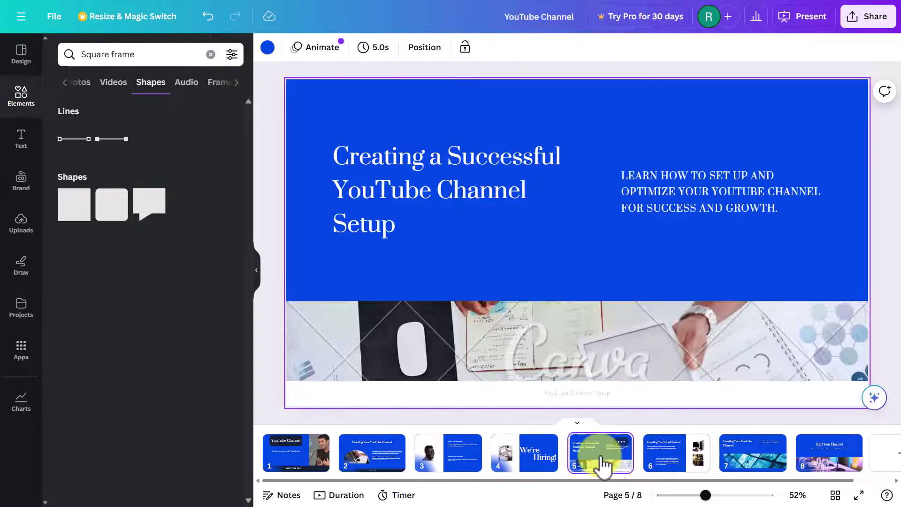
left_click(537, 455)
left_click(457, 463)
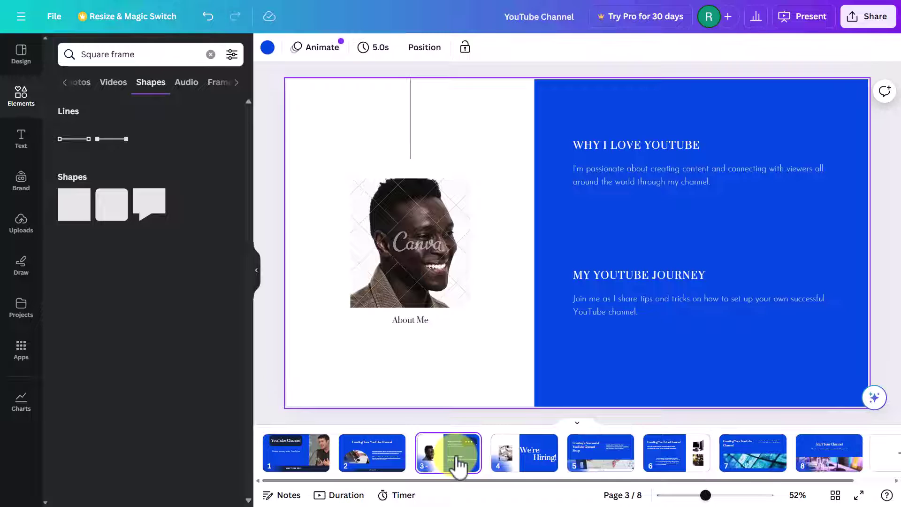
left_click(373, 465)
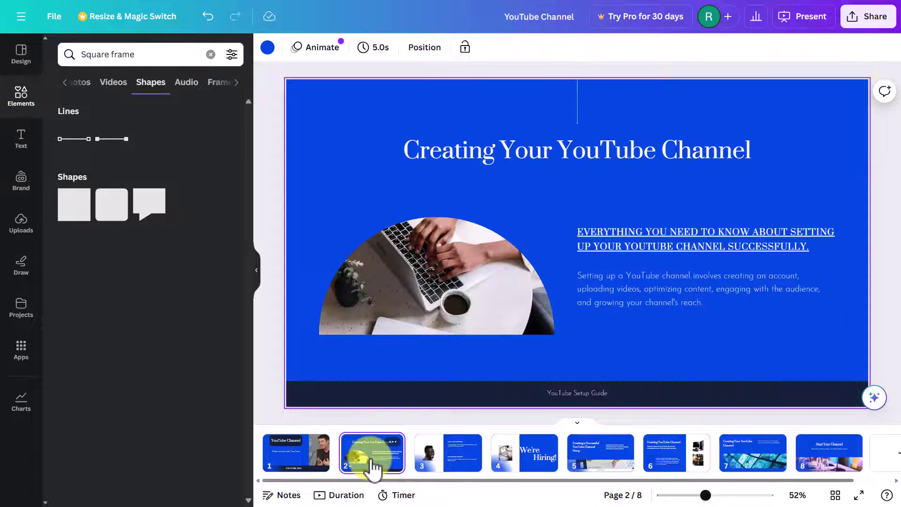